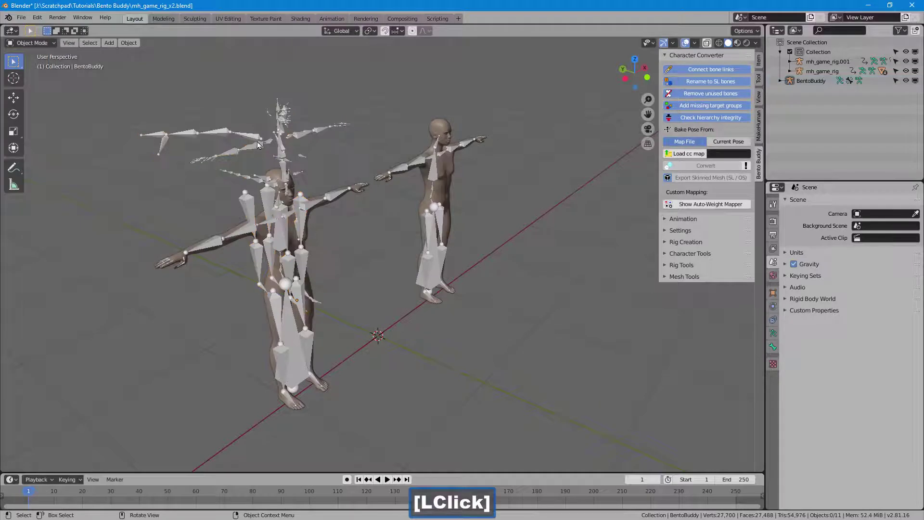
Delete the existing BentoBuddy rig from the scene and set the timeline to frame 15
{"action": "left_click", "coordinate": [267, 168]}
{"action": "key", "text": "Delete"}
{"action": "middle_click_drag", "start_coordinate": [266, 169], "coordinate": [346, 230]}
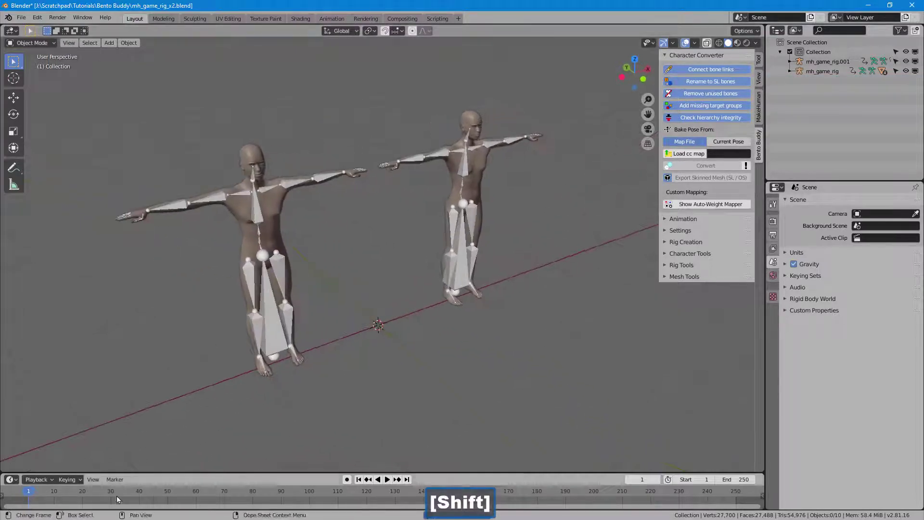
{"action": "mouse_move", "coordinate": [55, 496]}
{"action": "left_mouse_down"}
{"action": "mouse_move", "coordinate": [145, 479]}
{"action": "mouse_move", "coordinate": [34, 489]}
{"action": "mouse_move", "coordinate": [75, 479]}
{"action": "mouse_move", "coordinate": [68, 482]}
{"action": "left_mouse_up"}
{"action": "middle_click_drag", "start_coordinate": [316, 203], "coordinate": [348, 218], "text": "ctrl"}
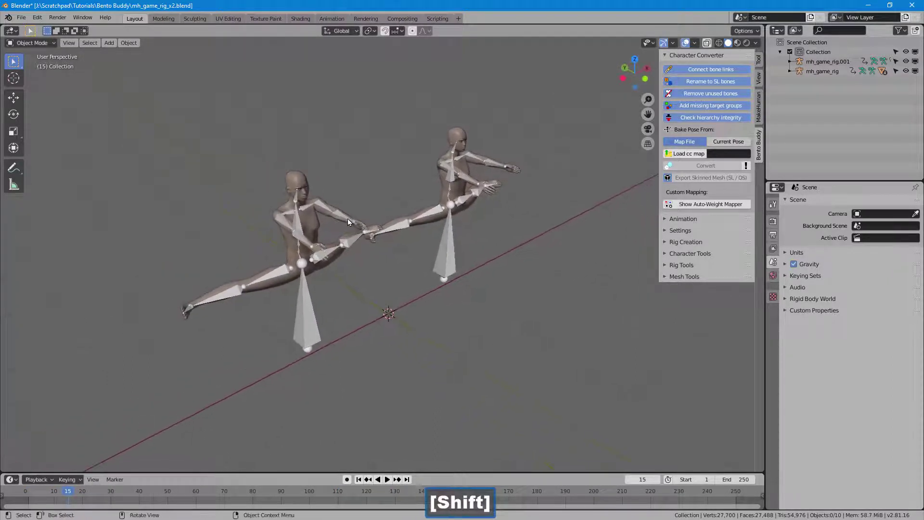
Show the Character Tools options instead of the Character Converter ones and select the mh_game_rig.001 rig
{"action": "left_click", "coordinate": [676, 56]}
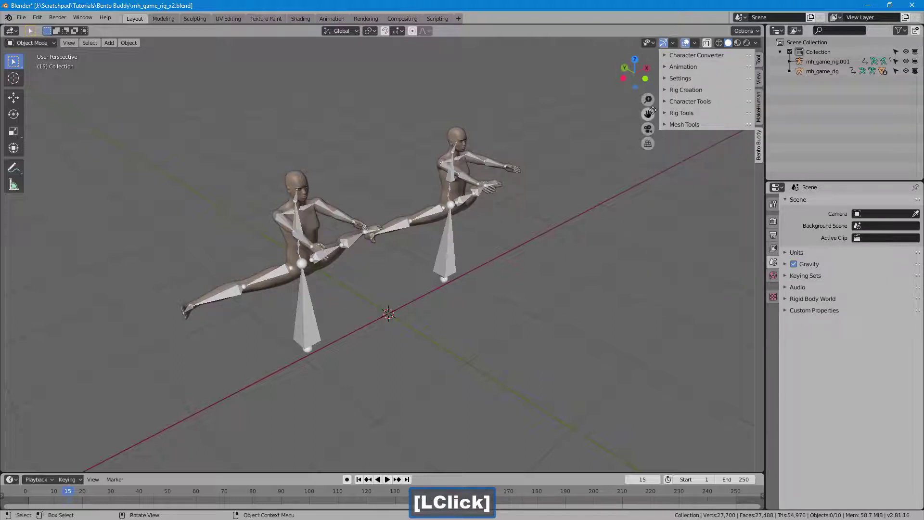
{"action": "left_click", "coordinate": [679, 102]}
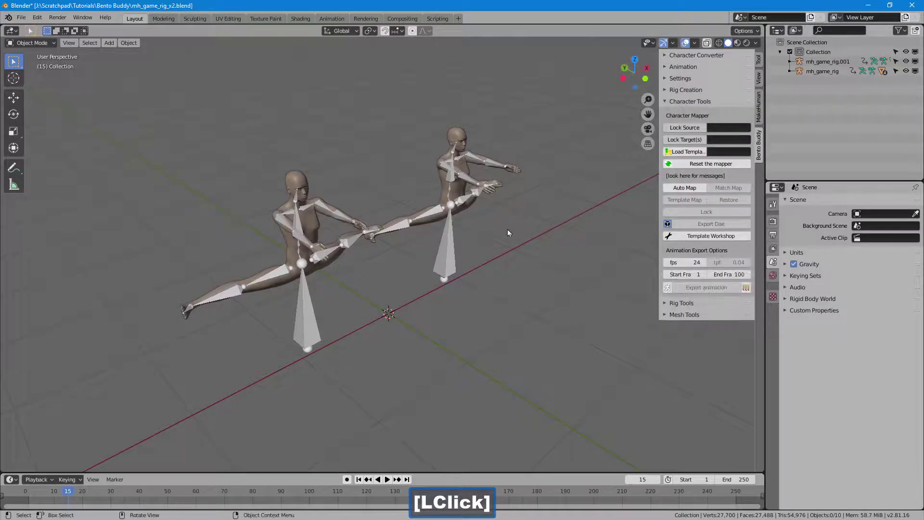
{"action": "left_click", "coordinate": [447, 256]}
{"action": "middle_click_drag", "start_coordinate": [450, 264], "coordinate": [459, 269]}
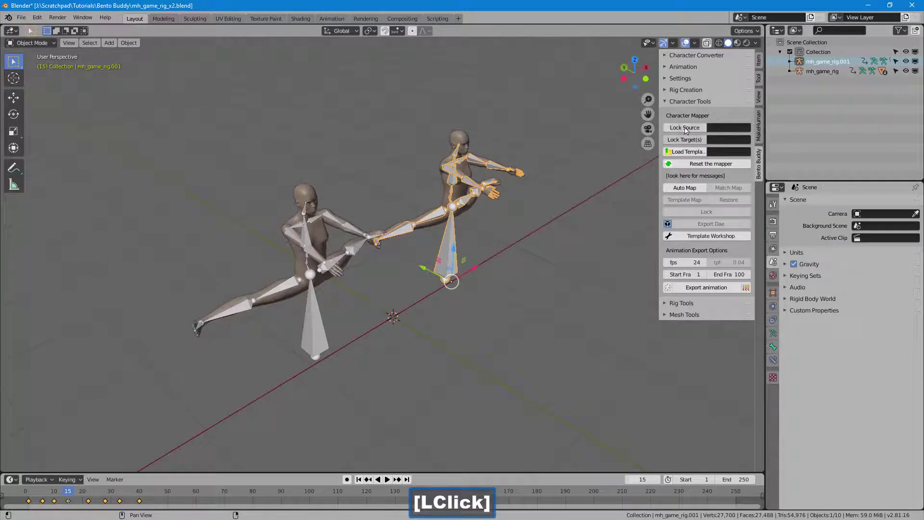
Add a Bento Buddy rig and move it along the Y axis behind the two characters
{"action": "left_click", "coordinate": [692, 90]}
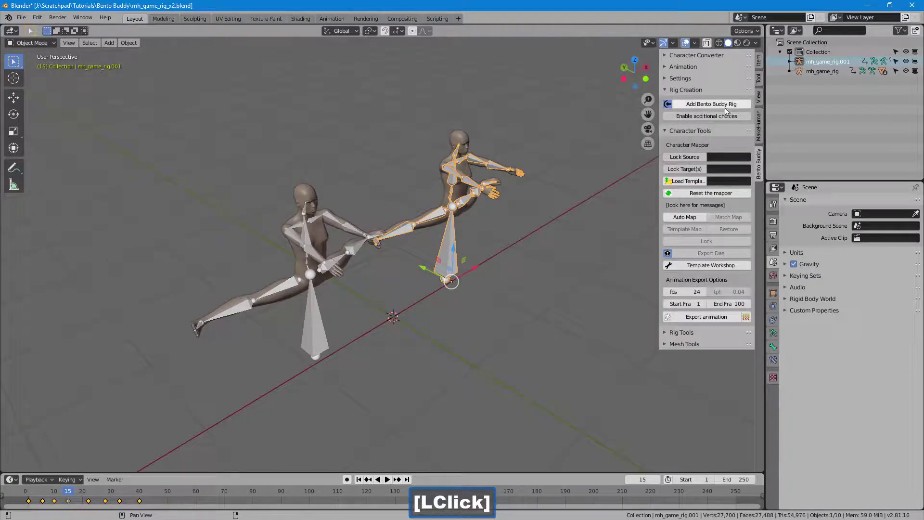
{"action": "left_click", "coordinate": [712, 105]}
{"action": "middle_click_drag", "start_coordinate": [521, 332], "coordinate": [458, 331]}
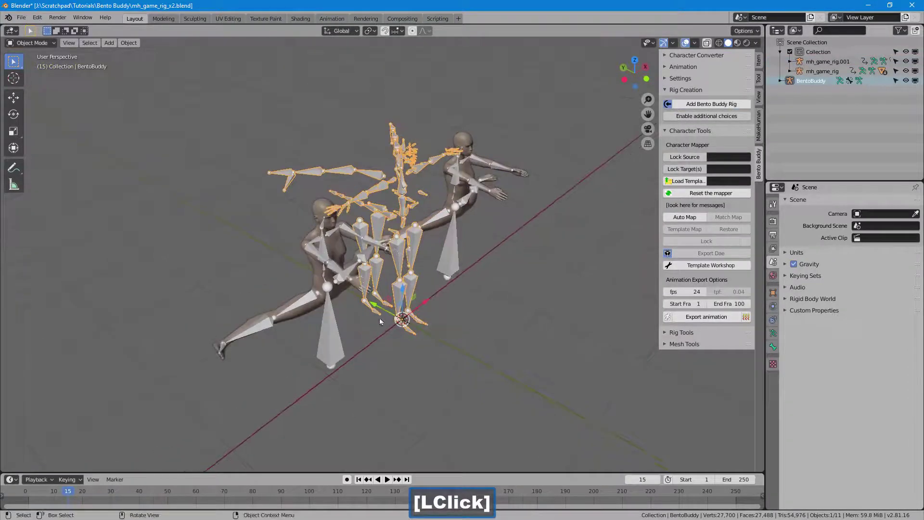
{"action": "left_click_drag", "start_coordinate": [376, 305], "coordinate": [255, 259]}
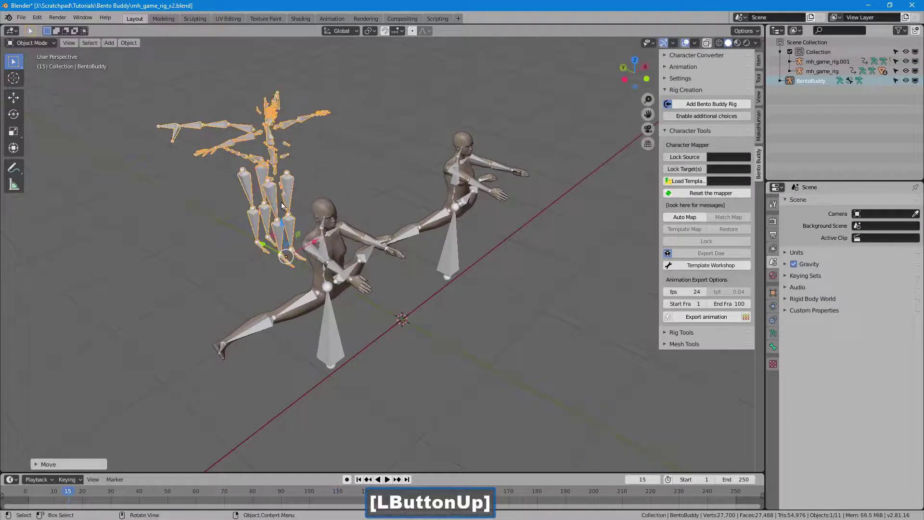
{"action": "middle_click_drag", "start_coordinate": [306, 202], "coordinate": [332, 208], "text": "shift"}
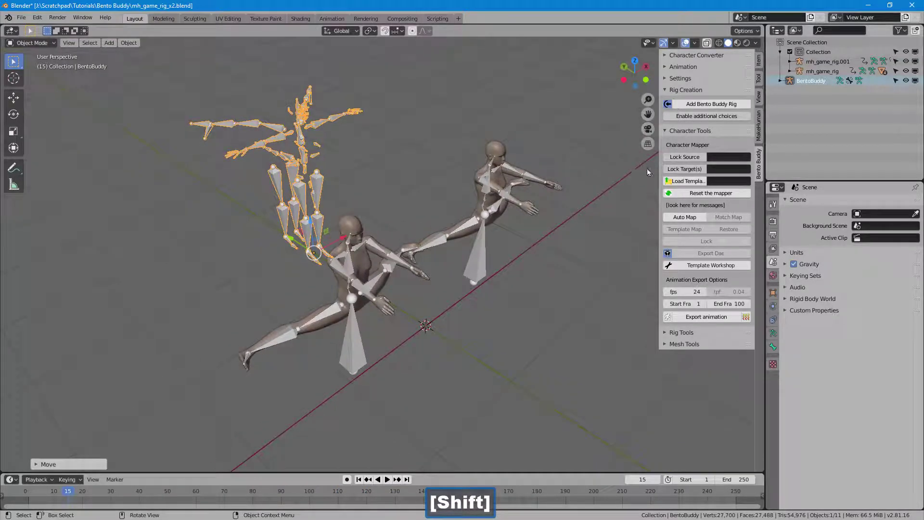
Lock the BentoBuddy rig as the Character Mapper source and both character rigs as its targets
{"action": "left_click", "coordinate": [684, 156]}
{"action": "middle_click_drag", "start_coordinate": [615, 186], "coordinate": [622, 176]}
{"action": "left_click_drag", "start_coordinate": [583, 120], "coordinate": [436, 265]}
{"action": "left_click", "coordinate": [685, 169]}
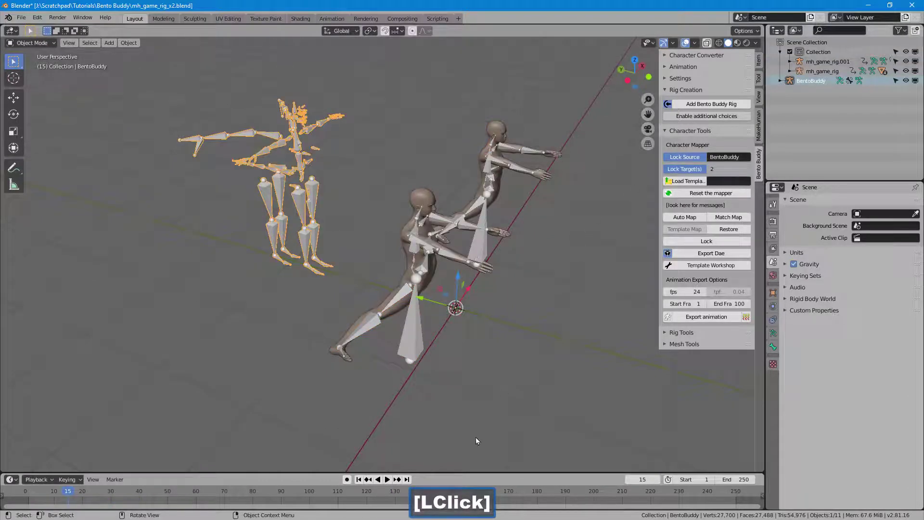
Return the timeline to frame 1 and auto map the BentoBuddy bones onto the two characters
{"action": "left_click", "coordinate": [359, 479]}
{"action": "middle_click_drag", "start_coordinate": [451, 281], "coordinate": [426, 281]}
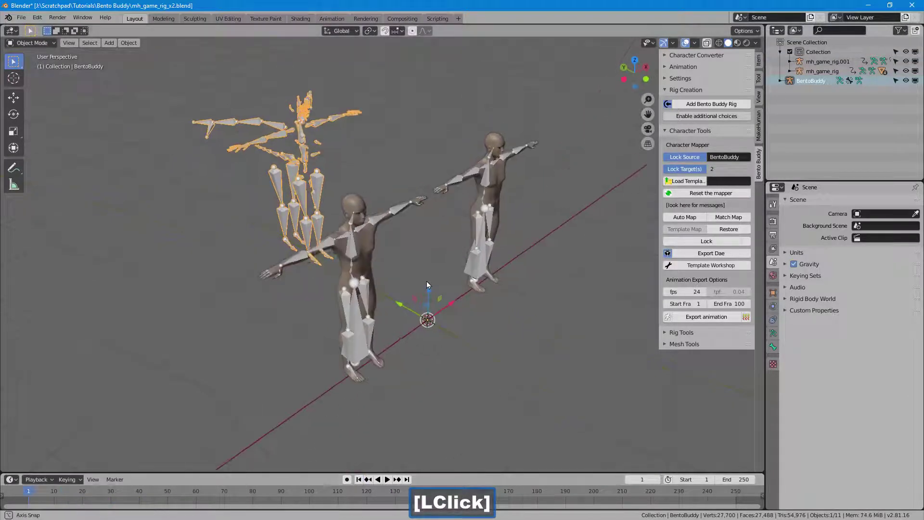
{"action": "left_click", "coordinate": [690, 218]}
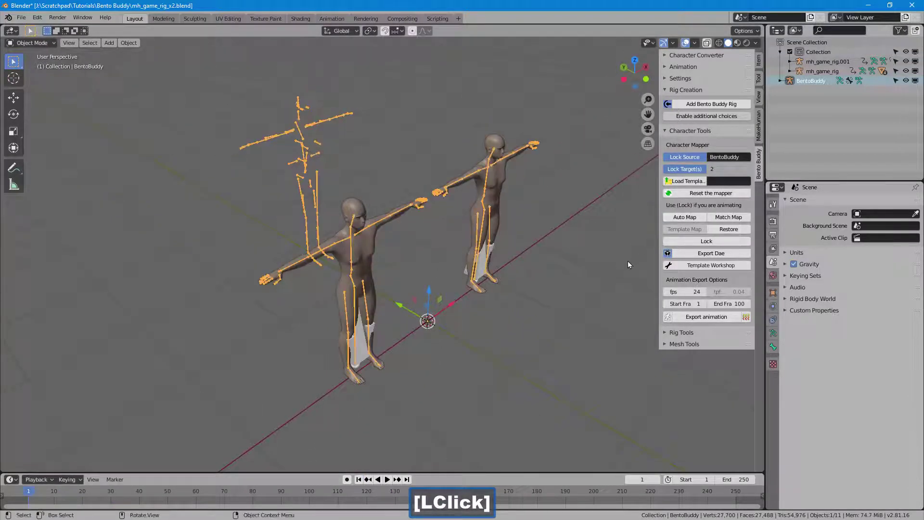
Restore the BentoBuddy rig to its unmapped state, and run the auto map again
{"action": "left_click", "coordinate": [692, 219]}
{"action": "left_click", "coordinate": [720, 229]}
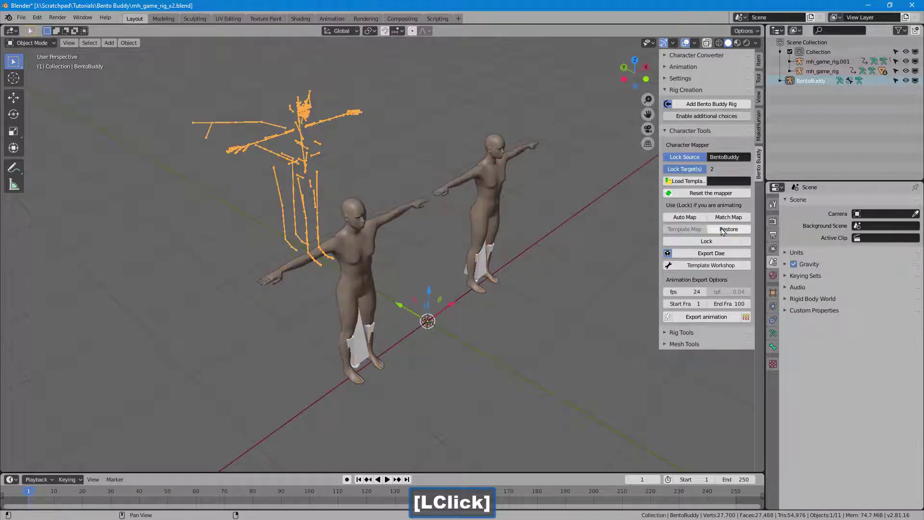
{"action": "middle_click_drag", "start_coordinate": [542, 247], "coordinate": [556, 249]}
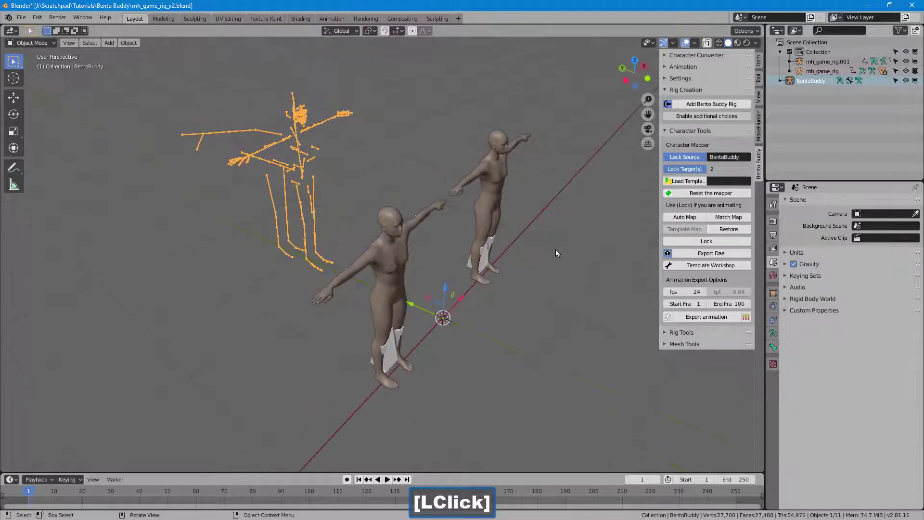
{"action": "left_click", "coordinate": [674, 218]}
Enable the Template Workshop and bring in the bone map from the Character Mapper
{"action": "left_click", "coordinate": [672, 265]}
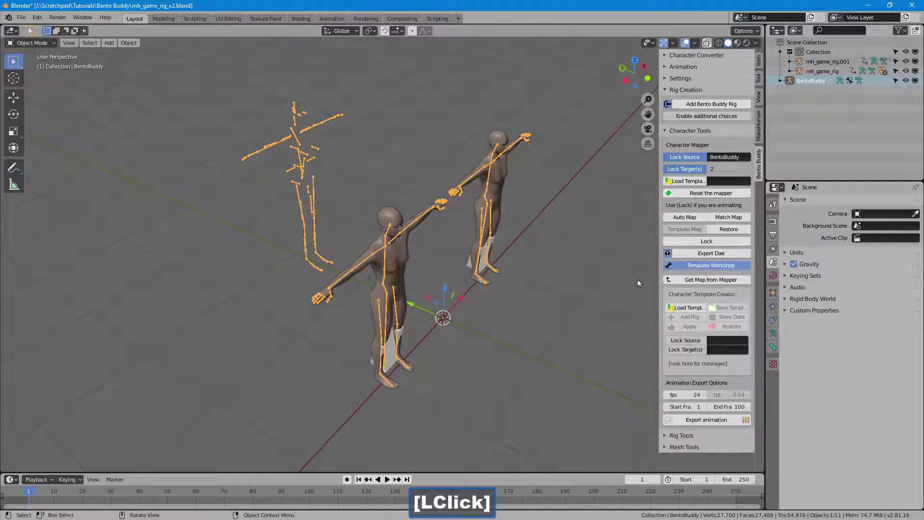
{"action": "left_click", "coordinate": [694, 281]}
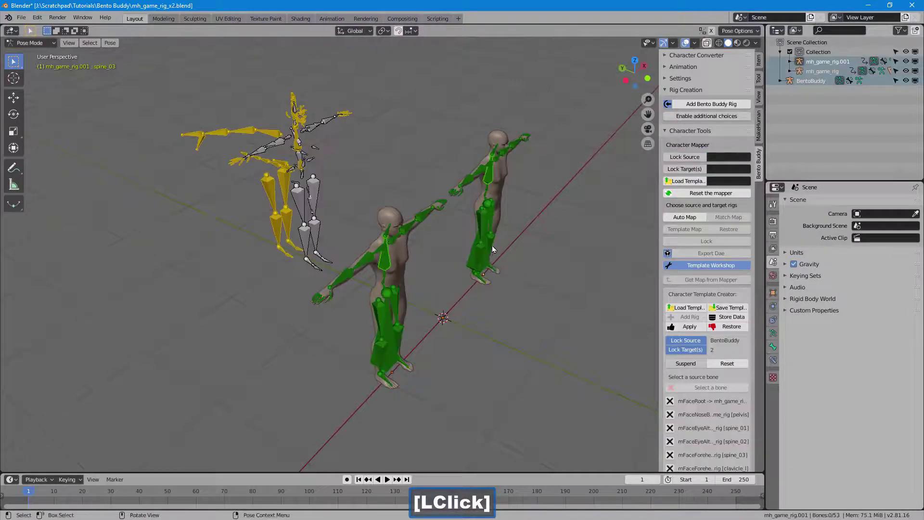
{"action": "mouse_move", "coordinate": [492, 245]}
{"action": "middle_mouse_down"}
{"action": "mouse_move", "coordinate": [521, 232]}
{"action": "mouse_move", "coordinate": [450, 232]}
{"action": "mouse_move", "coordinate": [509, 239]}
{"action": "mouse_move", "coordinate": [489, 239]}
{"action": "middle_mouse_up"}
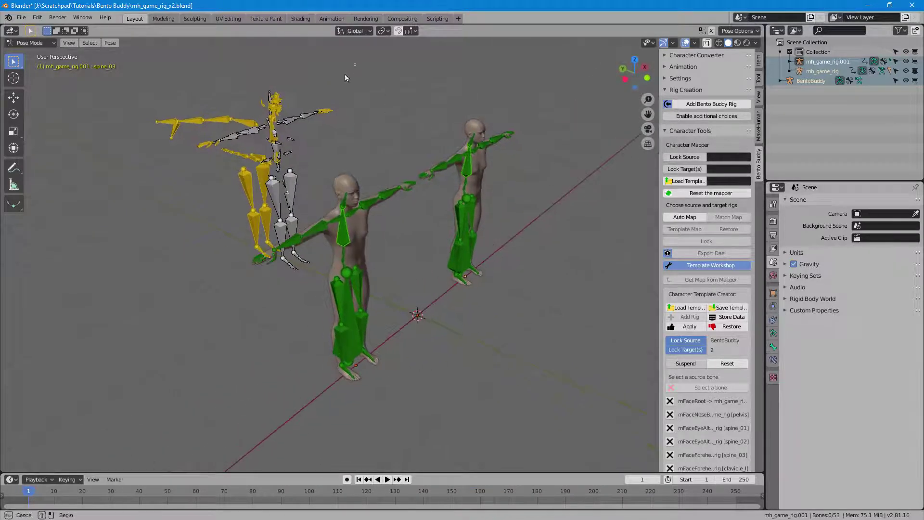
Remove the upper-body and leg bones of the BentoBuddy rig from the imported bone map
{"action": "left_click_drag", "start_coordinate": [356, 63], "coordinate": [140, 123]}
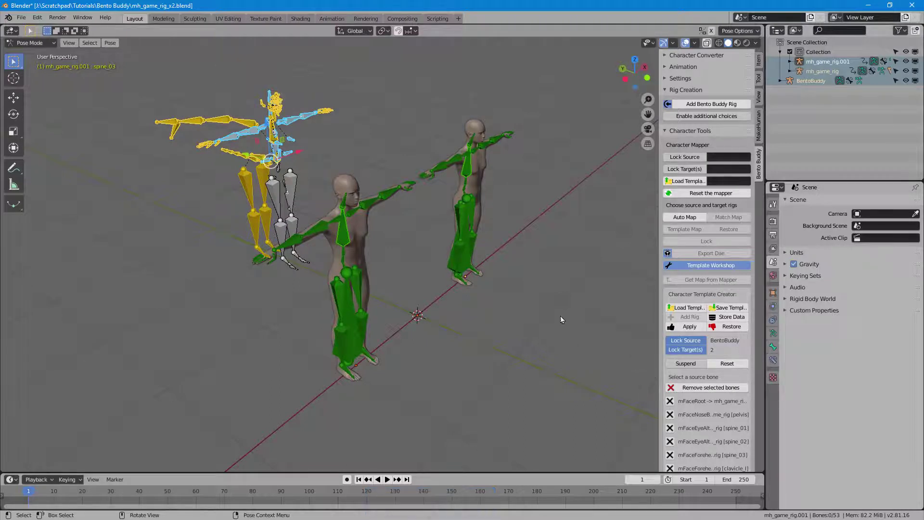
{"action": "left_click", "coordinate": [707, 389]}
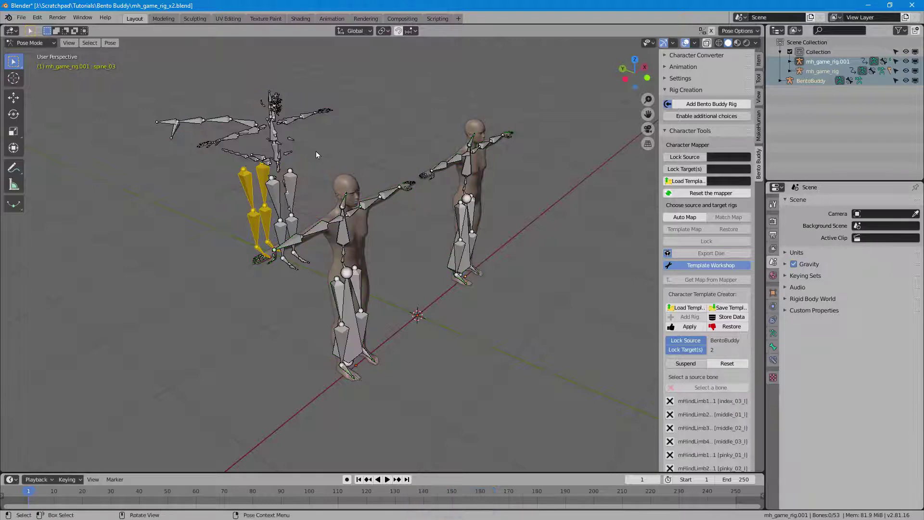
{"action": "middle_click_drag", "start_coordinate": [316, 151], "coordinate": [342, 150]}
{"action": "left_click", "coordinate": [259, 261]}
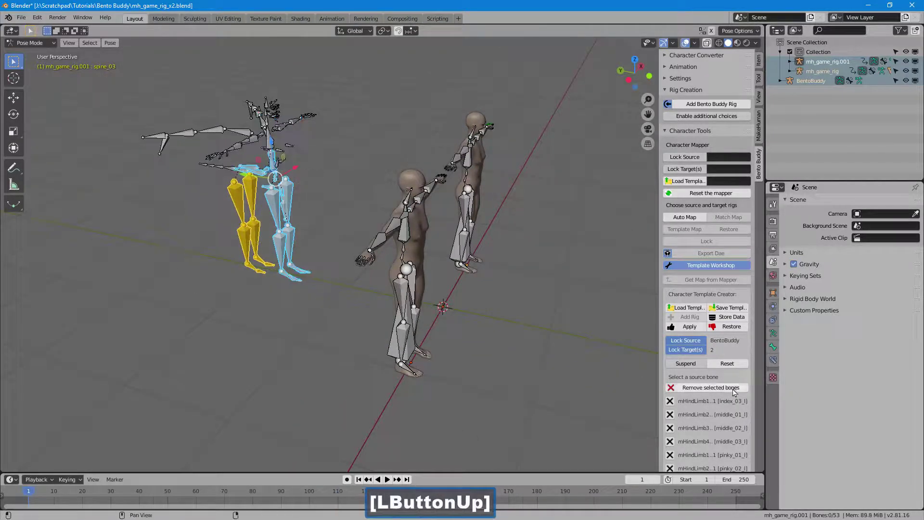
{"action": "left_click", "coordinate": [707, 387]}
{"action": "middle_click_drag", "start_coordinate": [380, 249], "coordinate": [340, 217]}
Try to map mHipRight to the front character's right thigh, and reset the template creator
{"action": "left_click", "coordinate": [260, 189]}
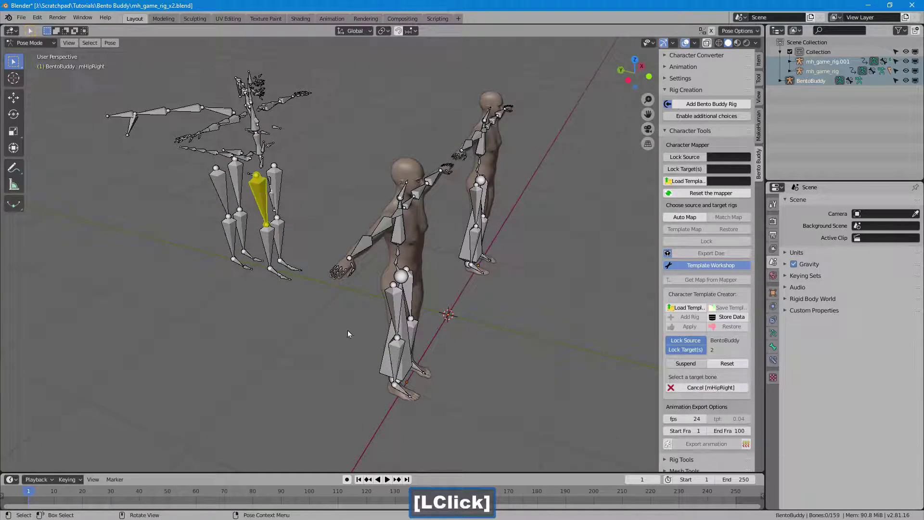
{"action": "left_click", "coordinate": [394, 303]}
{"action": "middle_click_drag", "start_coordinate": [394, 303], "coordinate": [474, 314]}
{"action": "left_click", "coordinate": [728, 364]}
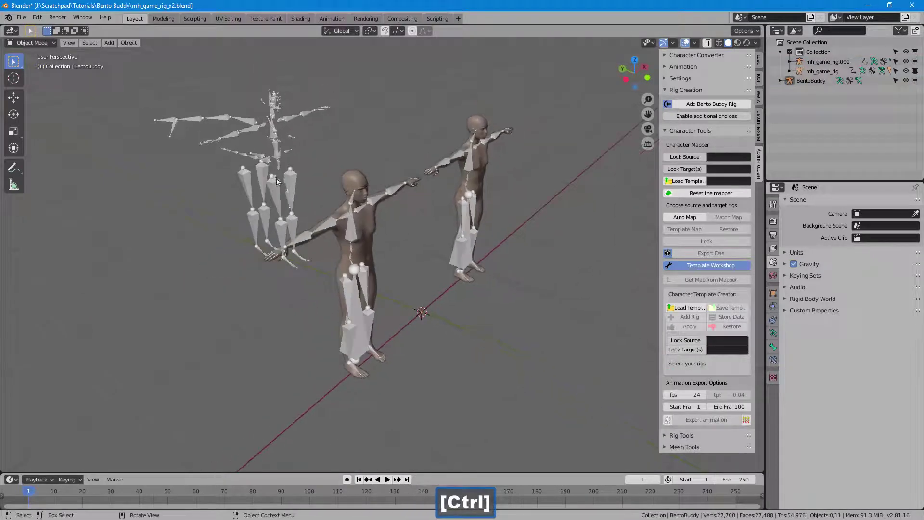
Replace the BentoBuddy rig with a newly added one and move it along the Y axis behind the characters
{"action": "key", "text": "ctrl+Tab"}
{"action": "key", "text": "r"}
{"action": "right_click", "coordinate": [542, 132]}
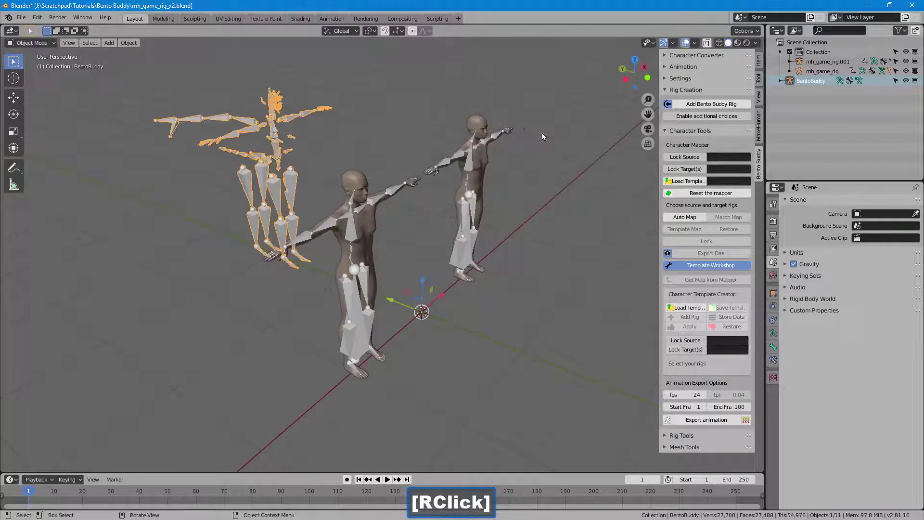
{"action": "key", "text": "Delete"}
{"action": "left_click", "coordinate": [703, 104]}
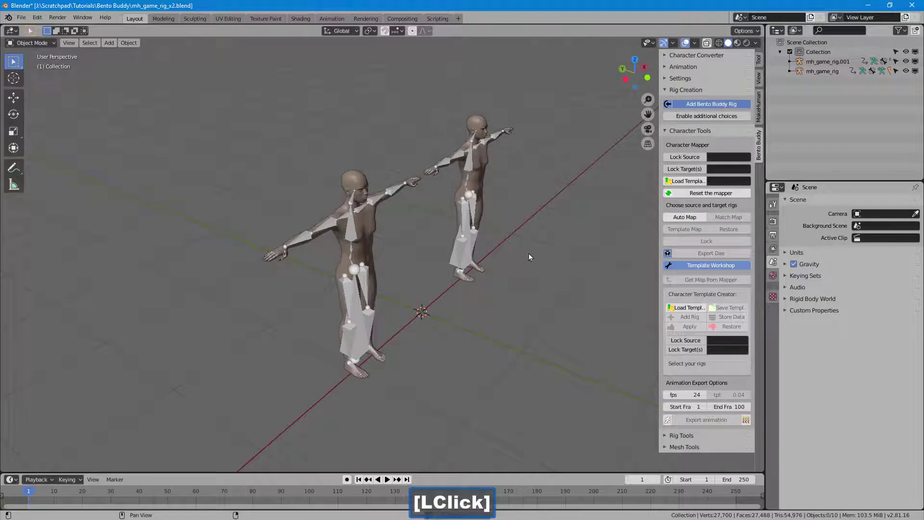
{"action": "left_click_drag", "start_coordinate": [393, 298], "coordinate": [287, 257]}
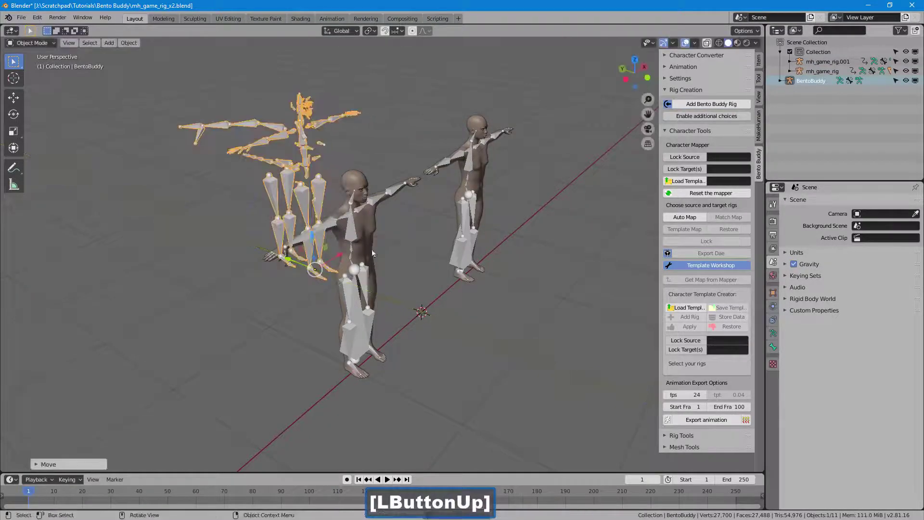
Lock the new BentoBuddy rig as the template creator's source and both character rigs as its targets
{"action": "left_click", "coordinate": [680, 341]}
{"action": "middle_click_drag", "start_coordinate": [505, 325], "coordinate": [527, 321]}
{"action": "left_click_drag", "start_coordinate": [541, 151], "coordinate": [425, 269]}
{"action": "left_click", "coordinate": [684, 349]}
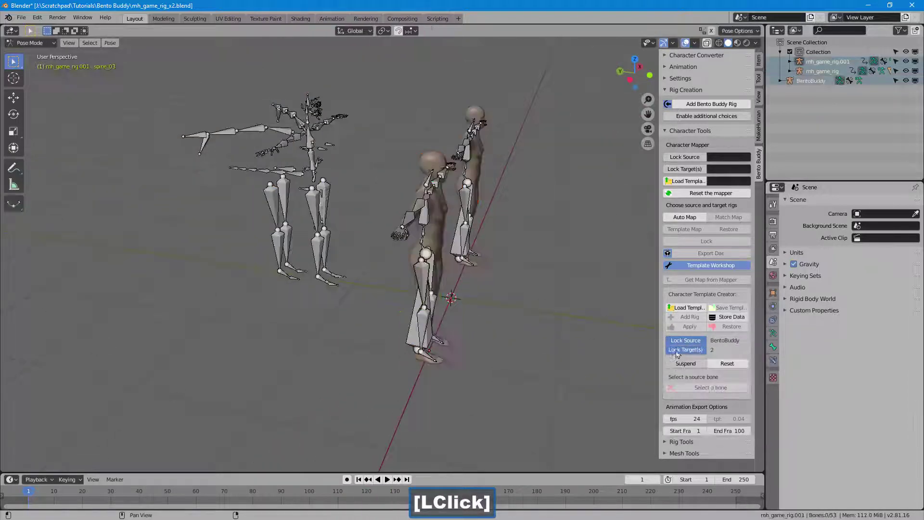
{"action": "middle_click_drag", "start_coordinate": [495, 279], "coordinate": [479, 211]}
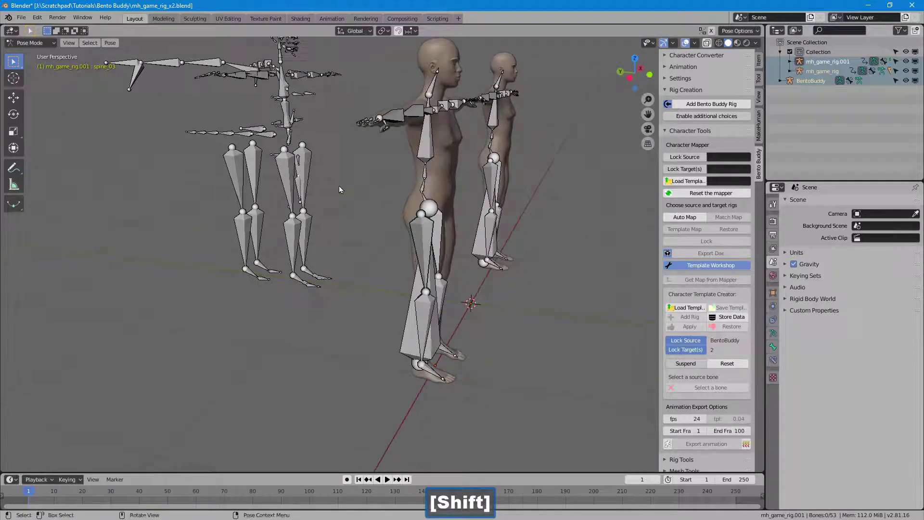
Map mHipRight to thigh_r and mKneeRight to calf_r on mh_game_rig
{"action": "left_click", "coordinate": [289, 179]}
{"action": "left_click", "coordinate": [422, 243]}
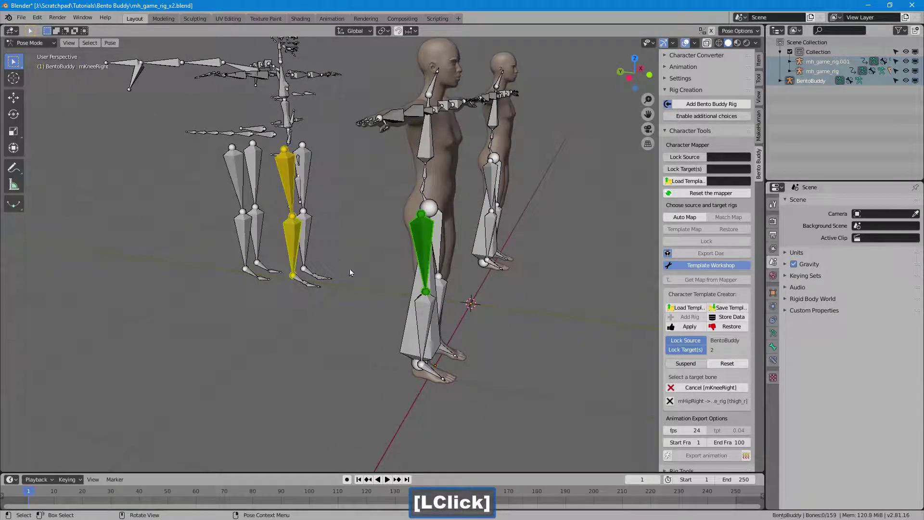
{"action": "left_click", "coordinate": [421, 329]}
Map mHipLeft to the left thigh and mKneeLeft to the left calf of mh_game_rig
{"action": "middle_click_drag", "start_coordinate": [480, 308], "coordinate": [400, 312]}
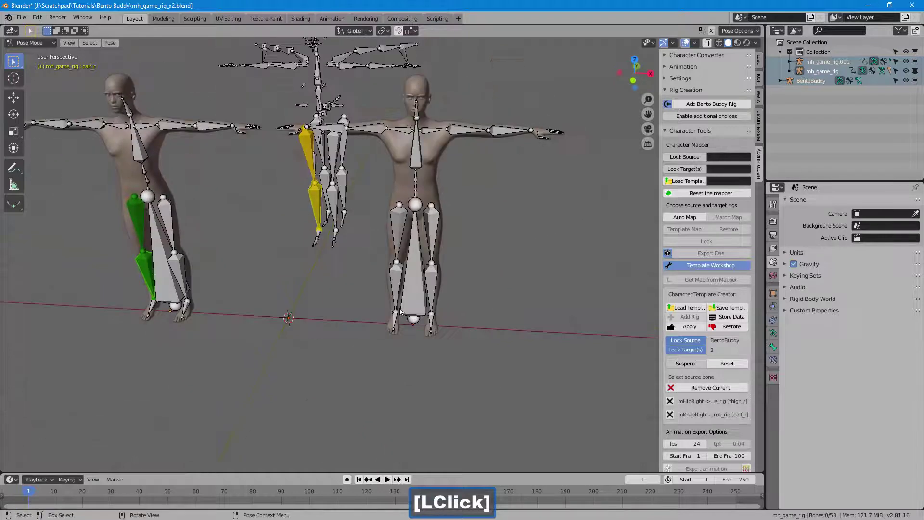
{"action": "left_click", "coordinate": [332, 151]}
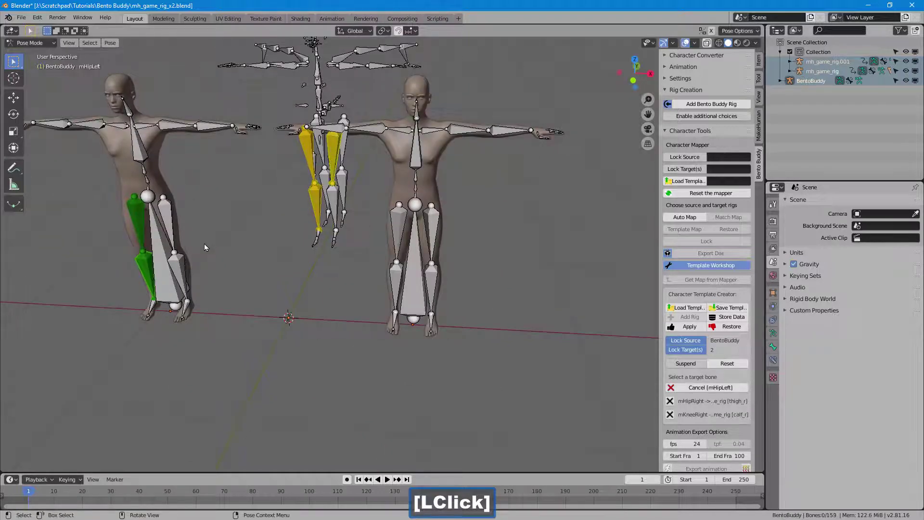
{"action": "left_click", "coordinate": [172, 225]}
{"action": "left_click", "coordinate": [332, 204]}
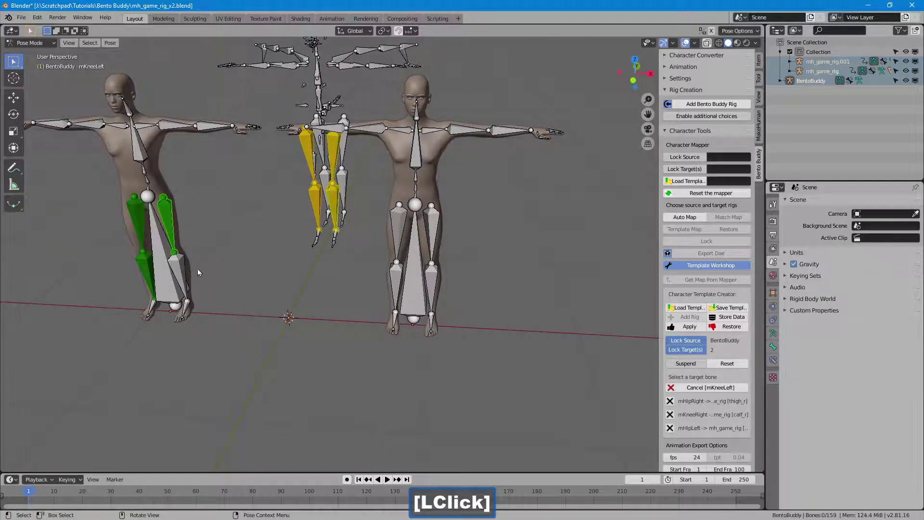
{"action": "left_click", "coordinate": [182, 274]}
Map mHindLimb1Left to thigh_l and mHindLimb2Left to calf_l on mh_game_rig.001
{"action": "middle_click_drag", "start_coordinate": [182, 274], "coordinate": [314, 254]}
{"action": "left_click", "coordinate": [448, 159]}
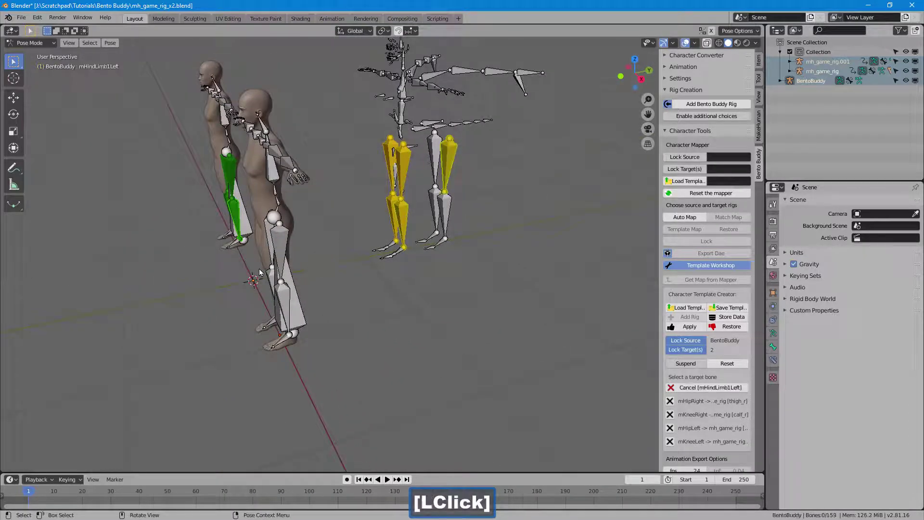
{"action": "left_click", "coordinate": [280, 239]}
{"action": "left_click", "coordinate": [444, 205]}
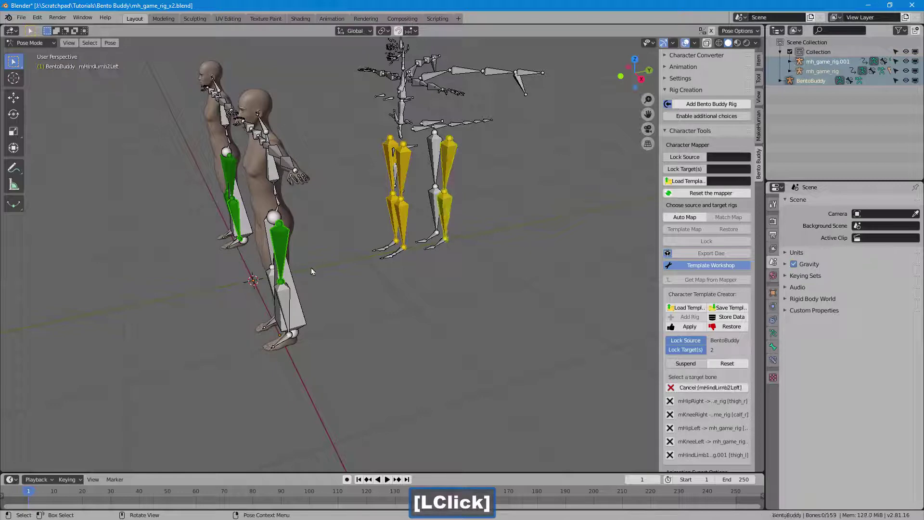
{"action": "left_click", "coordinate": [292, 297]}
Map the right upper hind-limb bone to the right thigh and mHindLimb2Right to the right calf of mh_game_rig.001
{"action": "middle_click_drag", "start_coordinate": [293, 297], "coordinate": [258, 248]}
{"action": "left_click", "coordinate": [267, 213]}
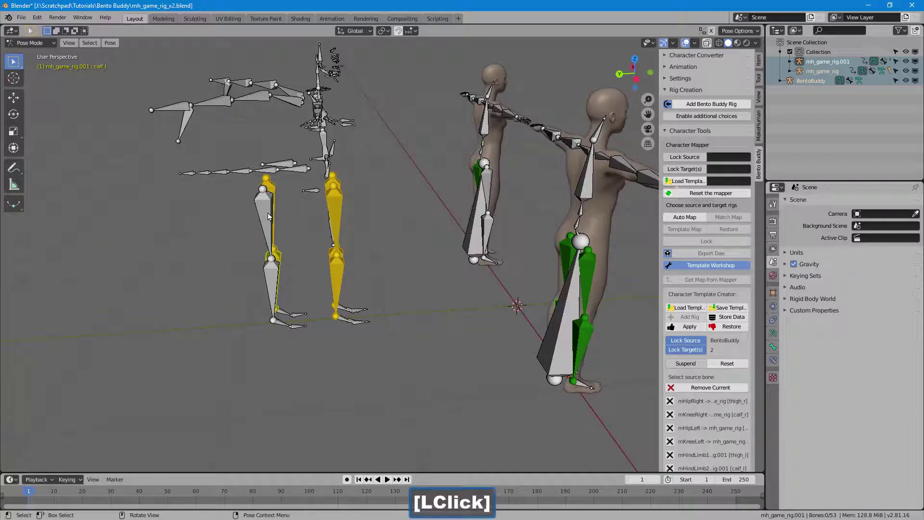
{"action": "left_click", "coordinate": [486, 187]}
{"action": "left_click", "coordinate": [273, 288]}
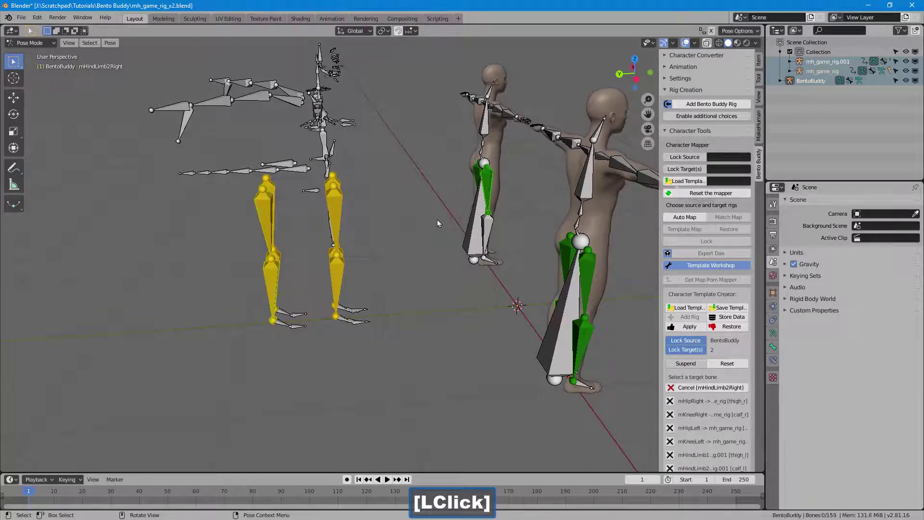
{"action": "left_click", "coordinate": [487, 235]}
Map L_CLAVICLE to clavicle_l and mShoulderLeft to upperarm_l on mh_game_rig.001
{"action": "middle_click_drag", "start_coordinate": [487, 235], "coordinate": [345, 208]}
{"action": "left_click", "coordinate": [330, 100]}
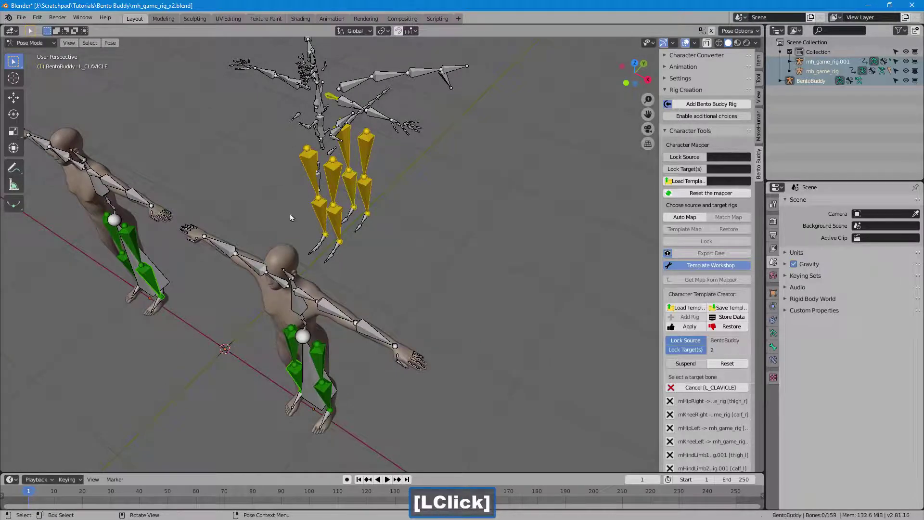
{"action": "left_click", "coordinate": [299, 292]}
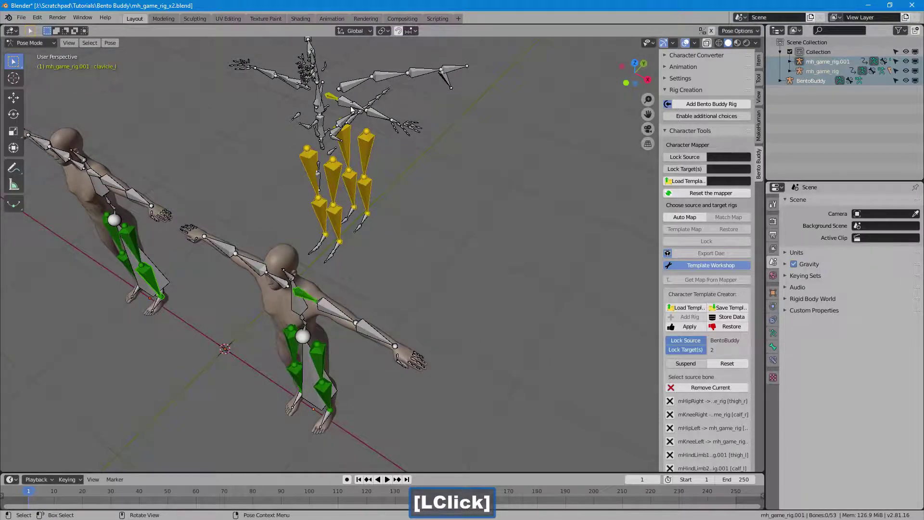
{"action": "left_click", "coordinate": [343, 108]}
{"action": "left_click", "coordinate": [325, 312]}
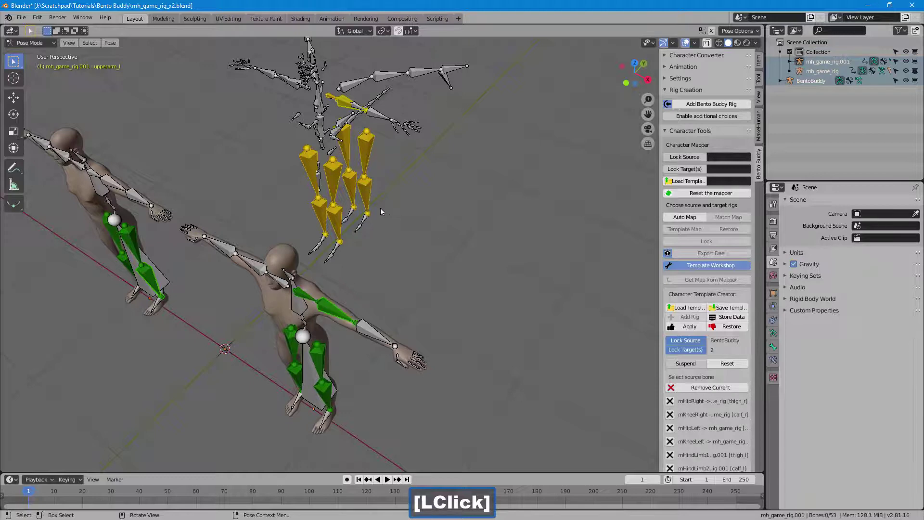
Remove and redo the mShoulderLeft to upperarm_l mapping, and map mElbowLeft to lowerarm_l on mh_game_rig.001
{"action": "middle_click_drag", "start_coordinate": [402, 208], "coordinate": [427, 196]}
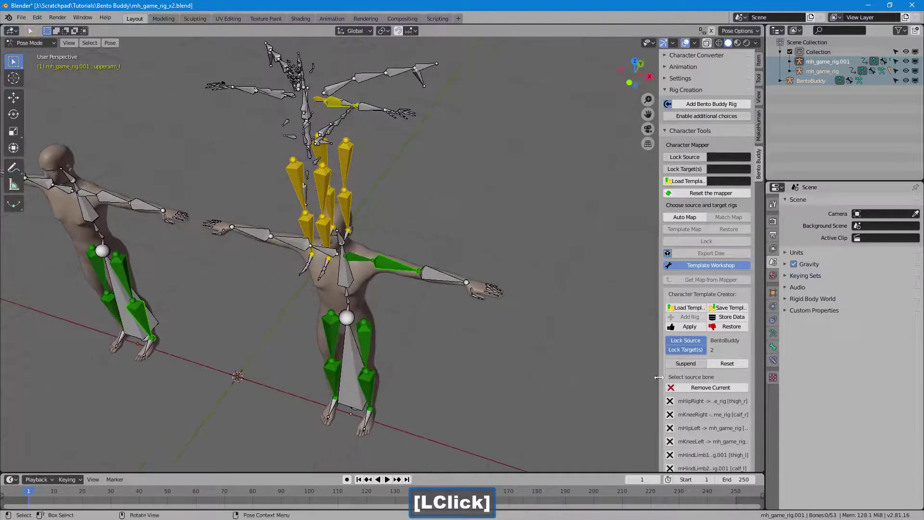
{"action": "left_click", "coordinate": [690, 387]}
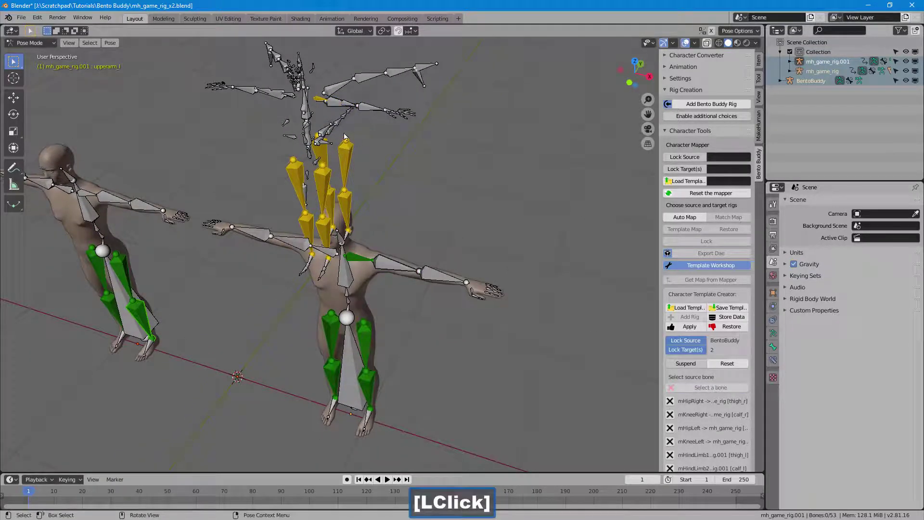
{"action": "left_click", "coordinate": [331, 106]}
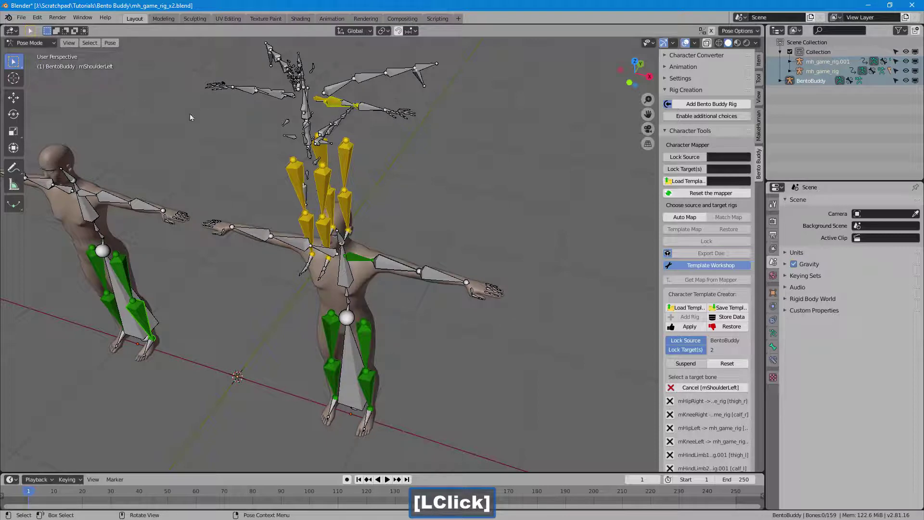
{"action": "left_click", "coordinate": [384, 264]}
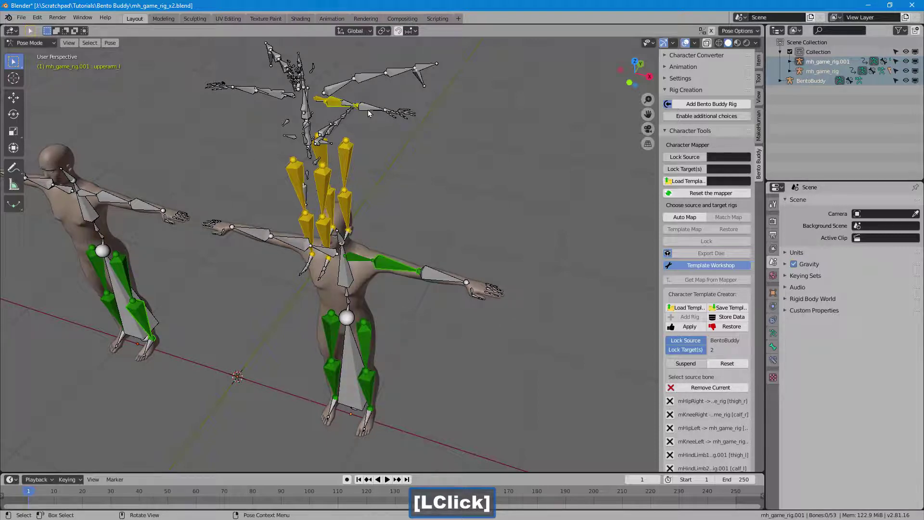
{"action": "left_click", "coordinate": [368, 112]}
{"action": "left_click", "coordinate": [433, 277]}
Apply the template mapping, preview the animation on both characters, and restore the rigs from the first frame
{"action": "middle_click_drag", "start_coordinate": [248, 265], "coordinate": [345, 248]}
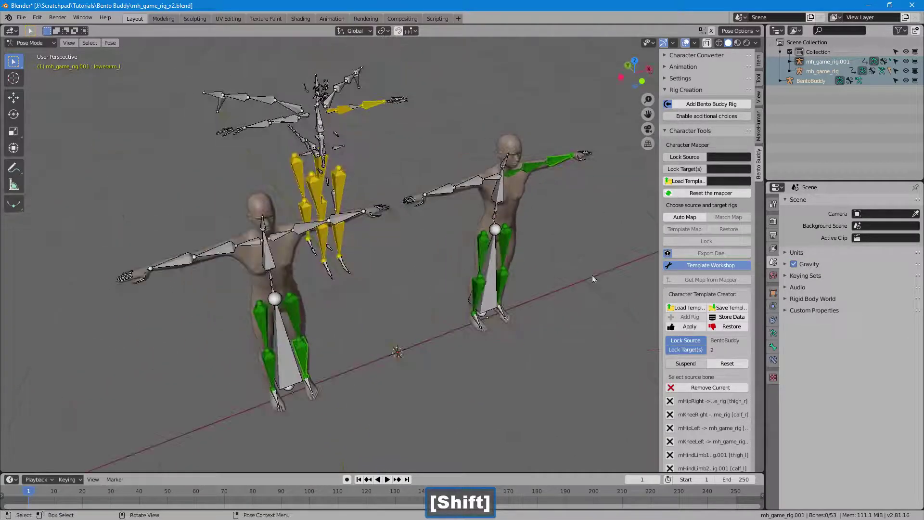
{"action": "left_click", "coordinate": [688, 326]}
{"action": "middle_click_drag", "start_coordinate": [428, 236], "coordinate": [438, 268]}
{"action": "key", "text": "space"}
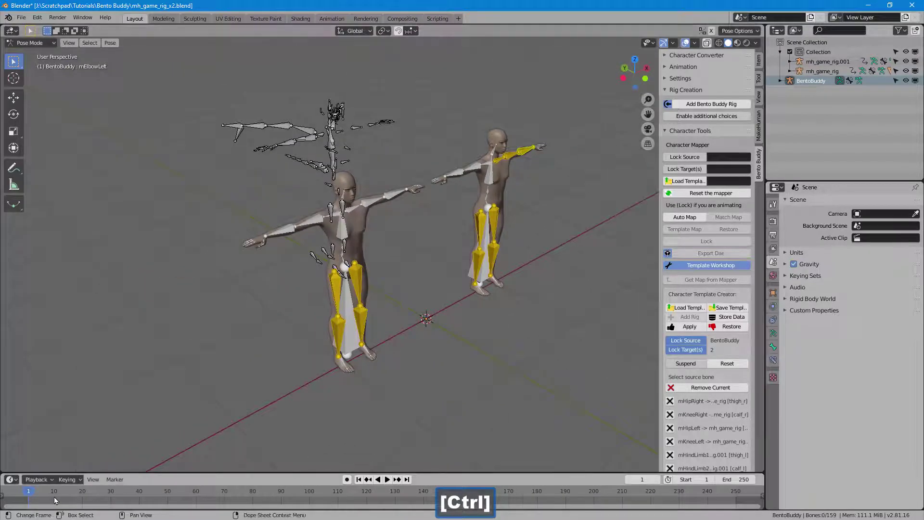
{"action": "left_click", "coordinate": [141, 482]}
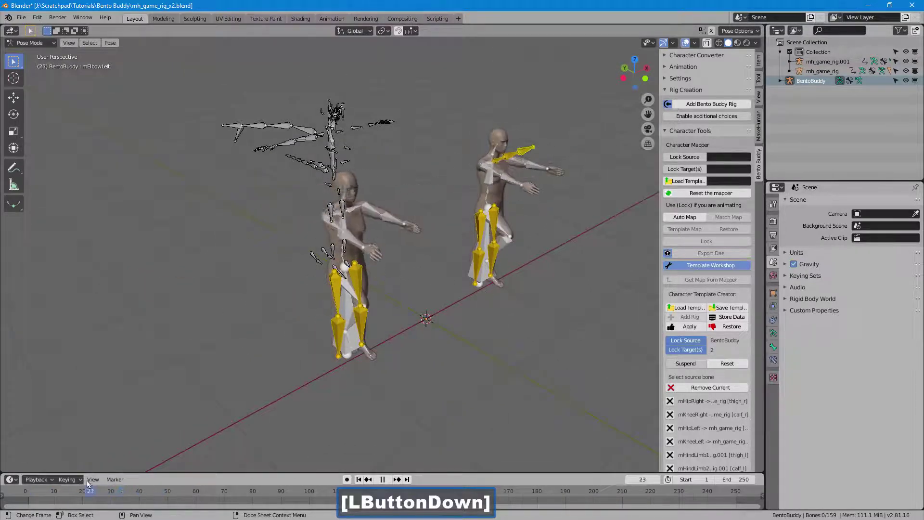
{"action": "key", "text": "Escape"}
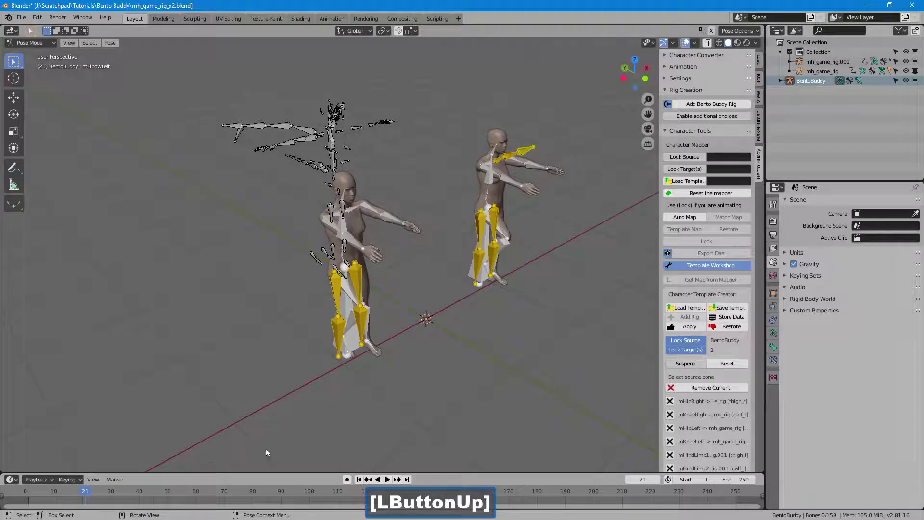
{"action": "left_click", "coordinate": [358, 479]}
{"action": "middle_click_drag", "start_coordinate": [398, 266], "coordinate": [406, 272]}
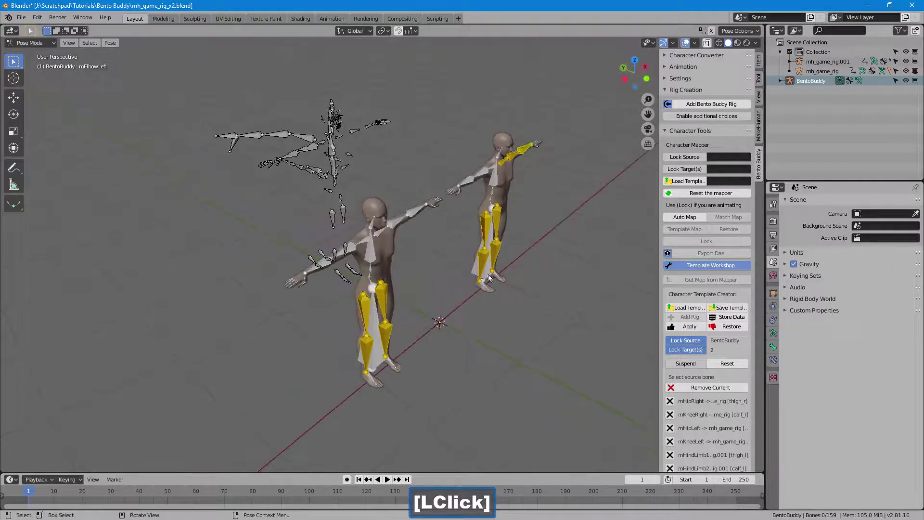
{"action": "left_click", "coordinate": [727, 327]}
{"action": "middle_click_drag", "start_coordinate": [553, 279], "coordinate": [505, 285]}
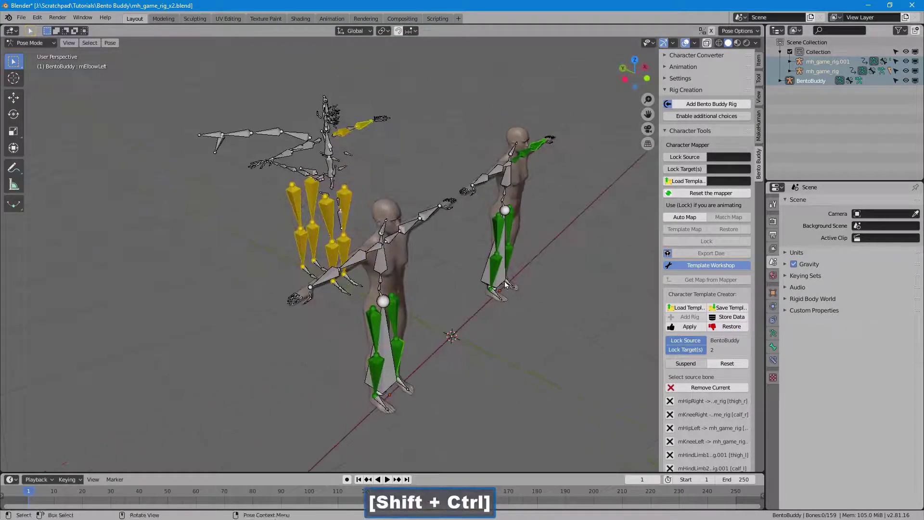
Suspend the template creator to move the BentoBuddy rig towards the nearer character, and resume the mapping
{"action": "left_click", "coordinate": [695, 367]}
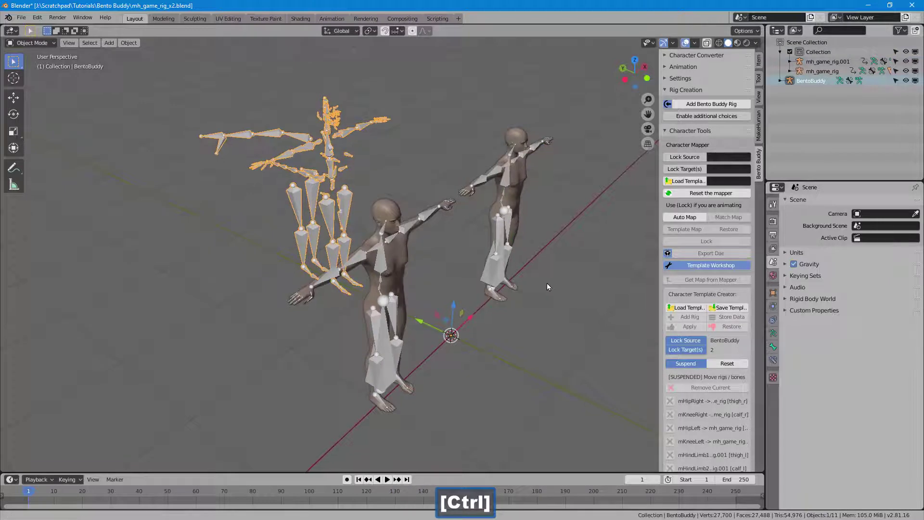
{"action": "middle_click_drag", "start_coordinate": [450, 279], "coordinate": [466, 282]}
{"action": "left_click_drag", "start_coordinate": [448, 327], "coordinate": [530, 322], "text": "ctrl"}
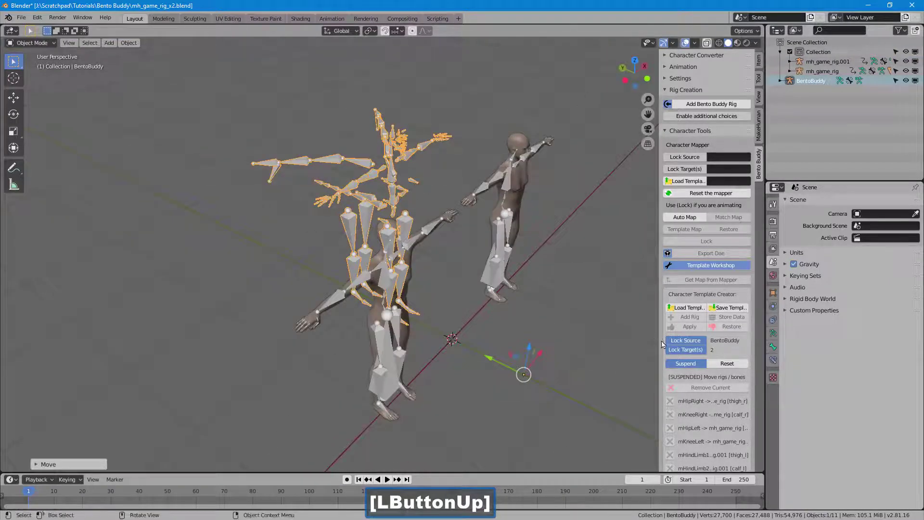
{"action": "left_click", "coordinate": [685, 363]}
{"action": "middle_click_drag", "start_coordinate": [511, 257], "coordinate": [561, 306]}
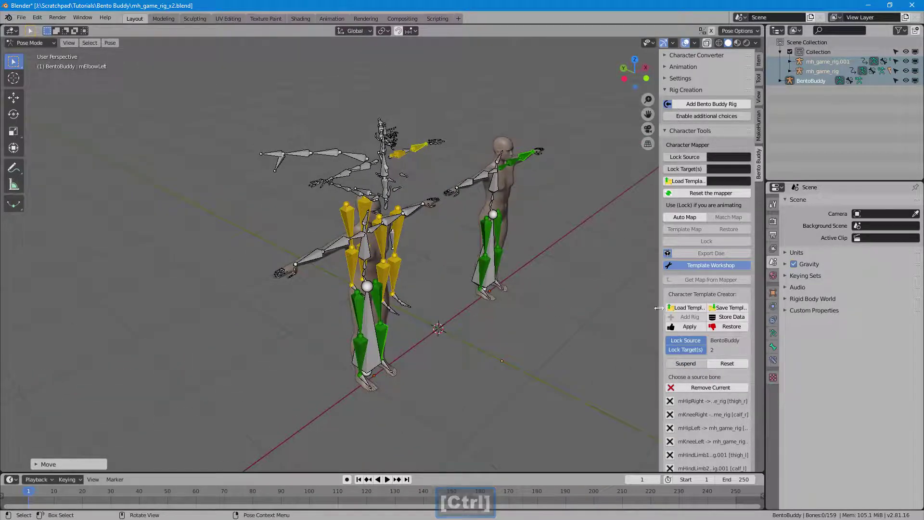
Save the template map under the name test in the data folder
{"action": "left_click", "coordinate": [729, 308]}
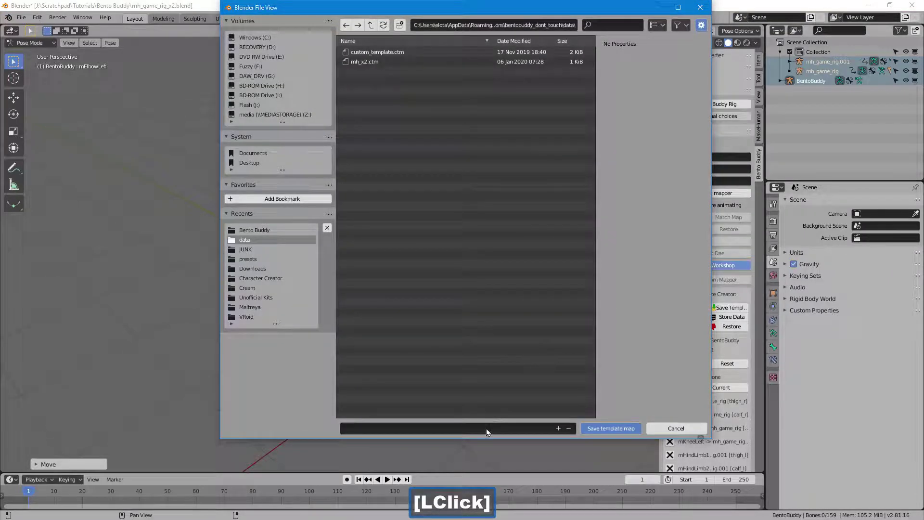
{"action": "left_click", "coordinate": [487, 429]}
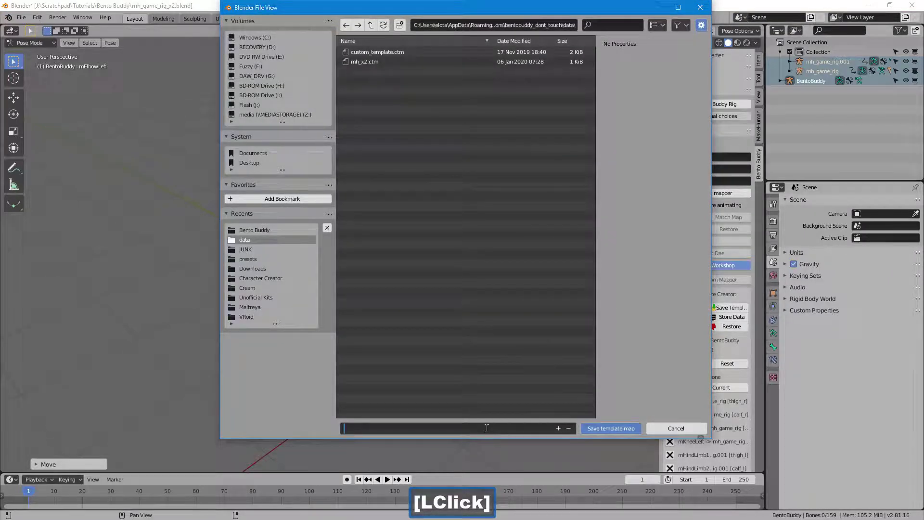
{"action": "type", "text": "test"}
{"action": "key", "text": "Return"}
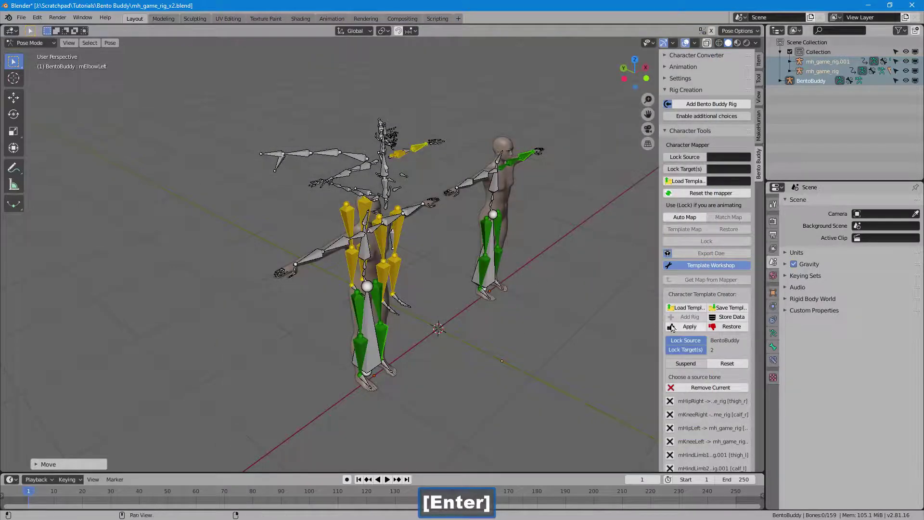
Restore the rigs to their stored state and reset the Character Template Creator
{"action": "left_click", "coordinate": [722, 328]}
{"action": "mouse_move", "coordinate": [507, 230]}
{"action": "middle_mouse_down"}
{"action": "mouse_move", "coordinate": [490, 231]}
{"action": "mouse_move", "coordinate": [522, 231]}
{"action": "middle_mouse_up"}
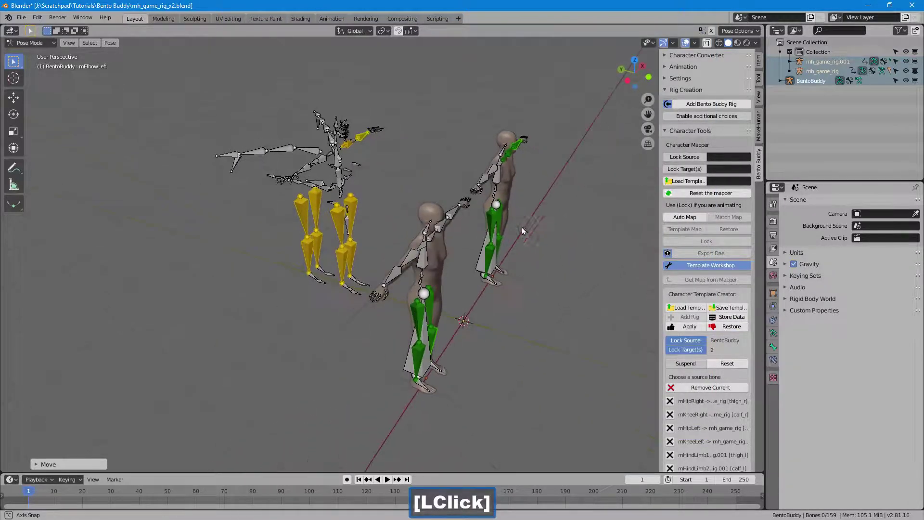
{"action": "left_click", "coordinate": [724, 365]}
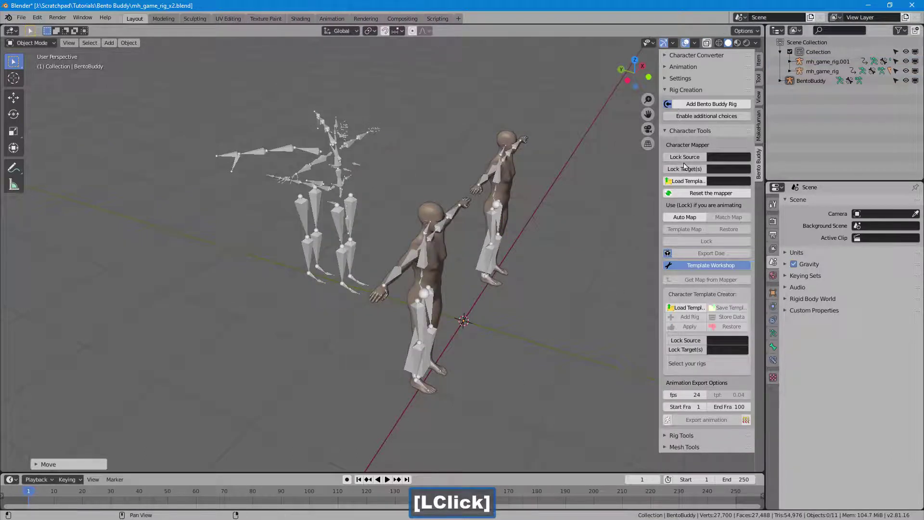
Lock the BentoBuddy rig as the Character Mapper's source and both character rigs as its targets
{"action": "left_click", "coordinate": [315, 188]}
{"action": "left_click", "coordinate": [684, 157]}
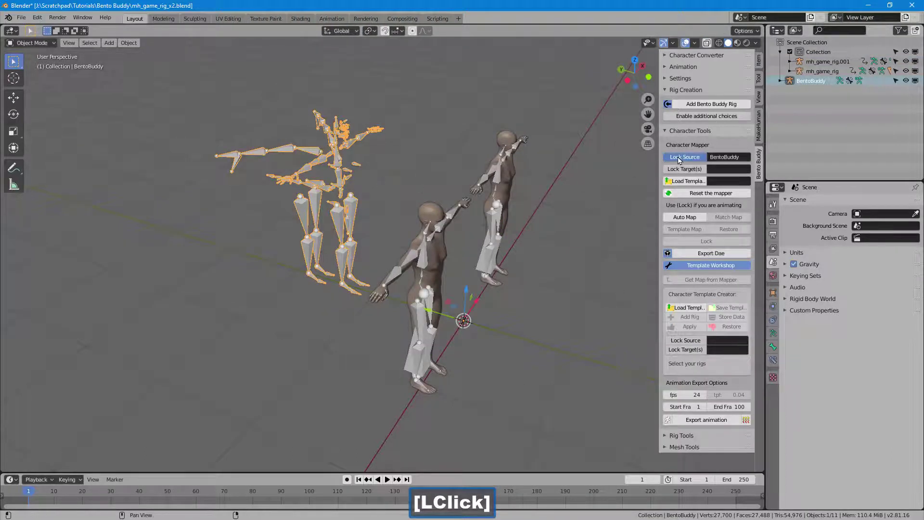
{"action": "left_click_drag", "start_coordinate": [480, 210], "coordinate": [411, 277]}
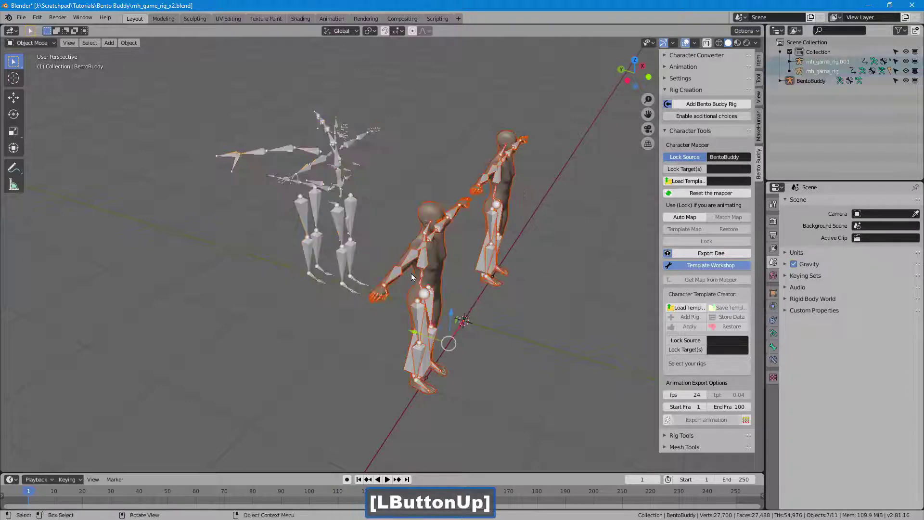
{"action": "left_click", "coordinate": [682, 169]}
Load test.ctm into the Character Mapper and lock the BentoBuddy rig as its source
{"action": "left_click", "coordinate": [680, 183]}
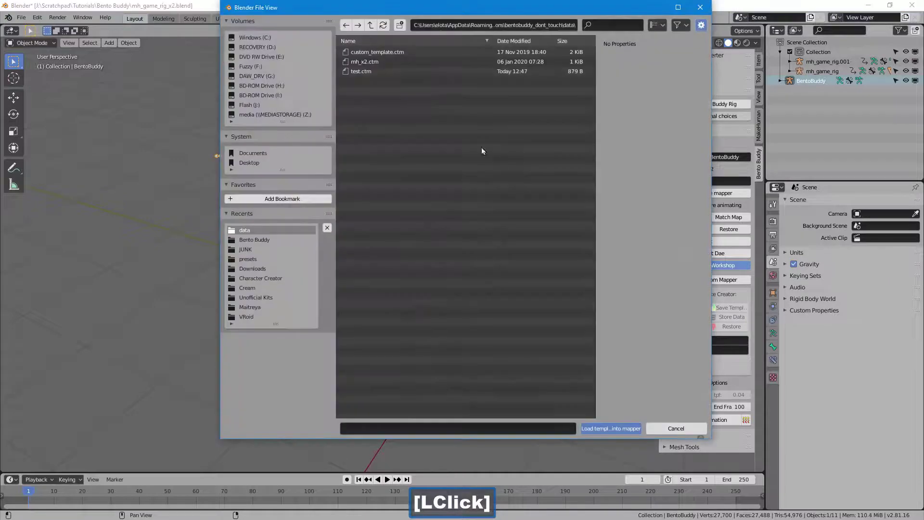
{"action": "double_click", "coordinate": [373, 72]}
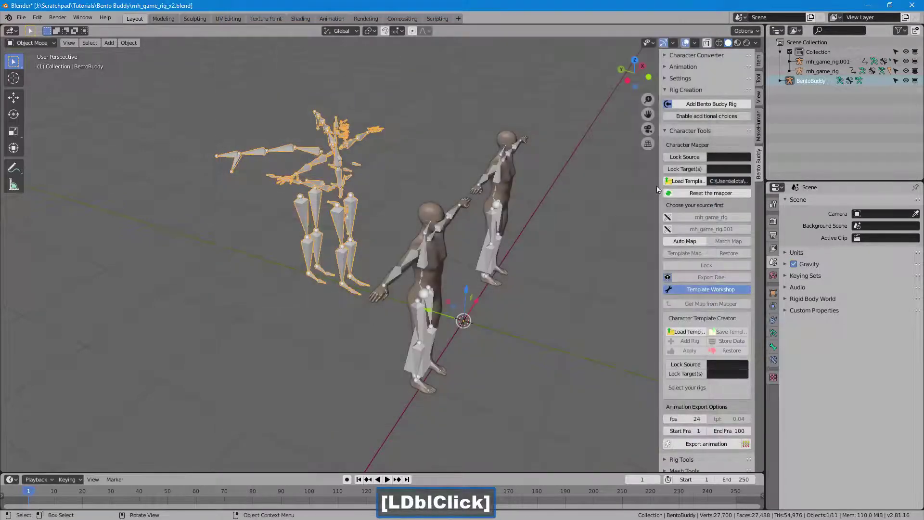
{"action": "left_click", "coordinate": [684, 157]}
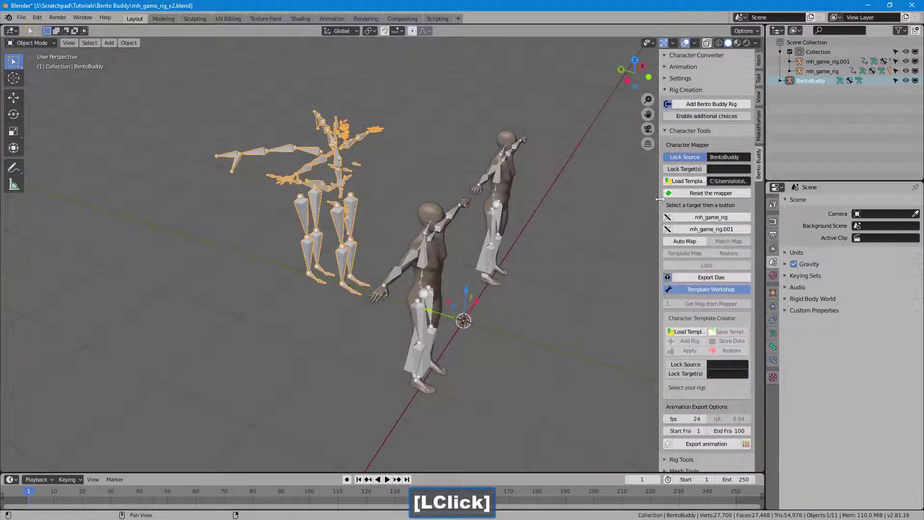
Assign the nearer character's rig to the mh_game_rig target and the farther one to mh_game_rig.001
{"action": "left_click", "coordinate": [677, 245]}
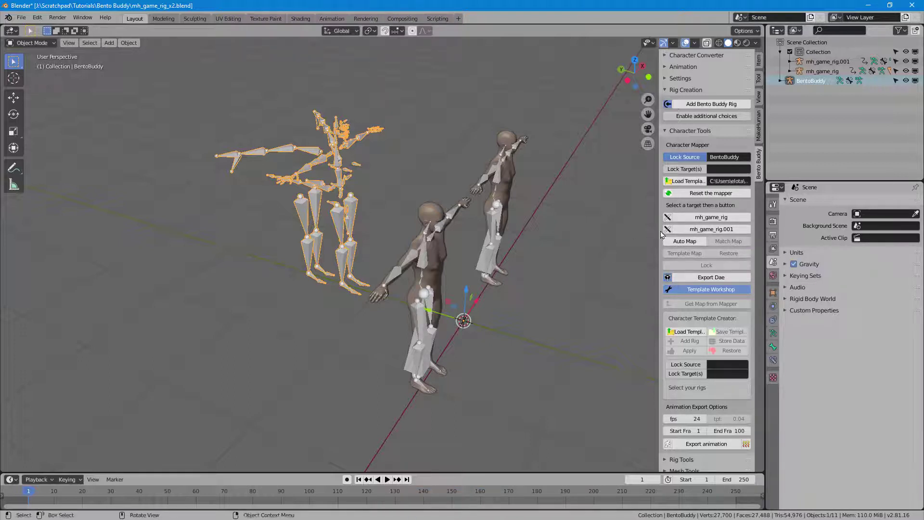
{"action": "left_click", "coordinate": [419, 259]}
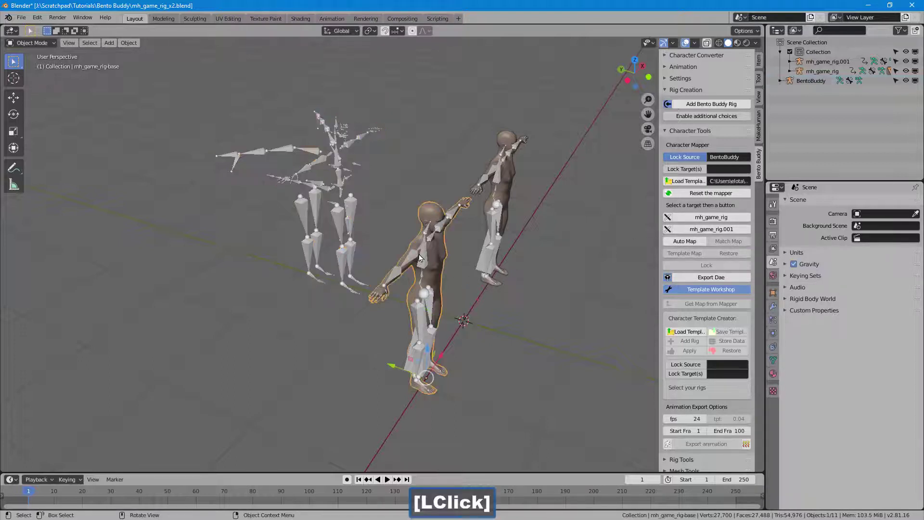
{"action": "left_click", "coordinate": [419, 259]}
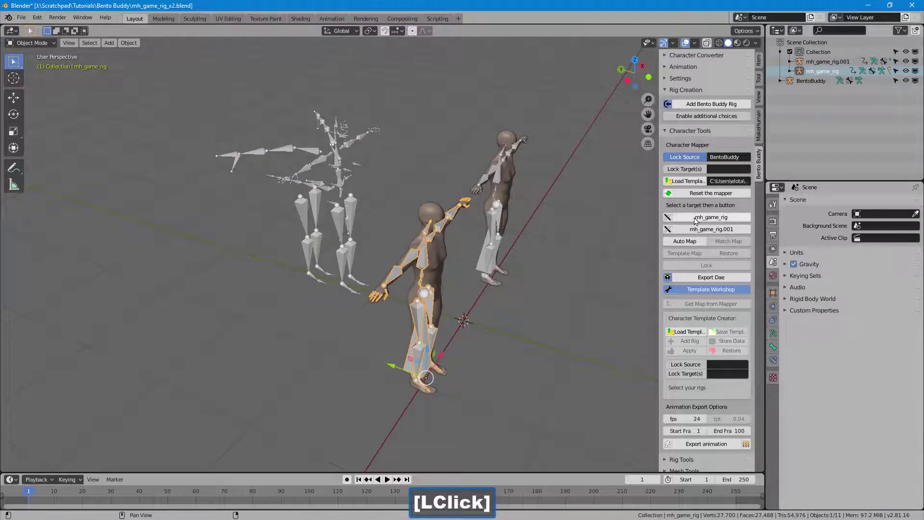
{"action": "left_click", "coordinate": [710, 217]}
{"action": "left_click", "coordinate": [495, 220]}
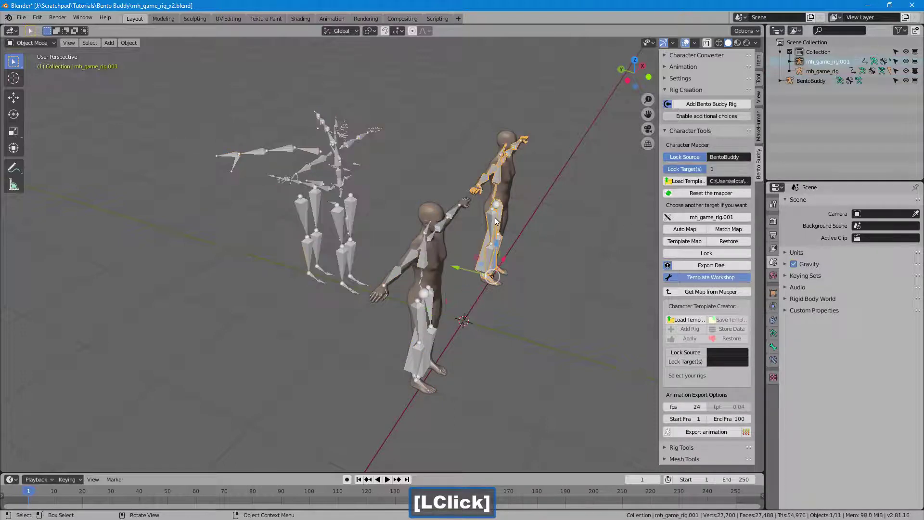
{"action": "left_click", "coordinate": [711, 217]}
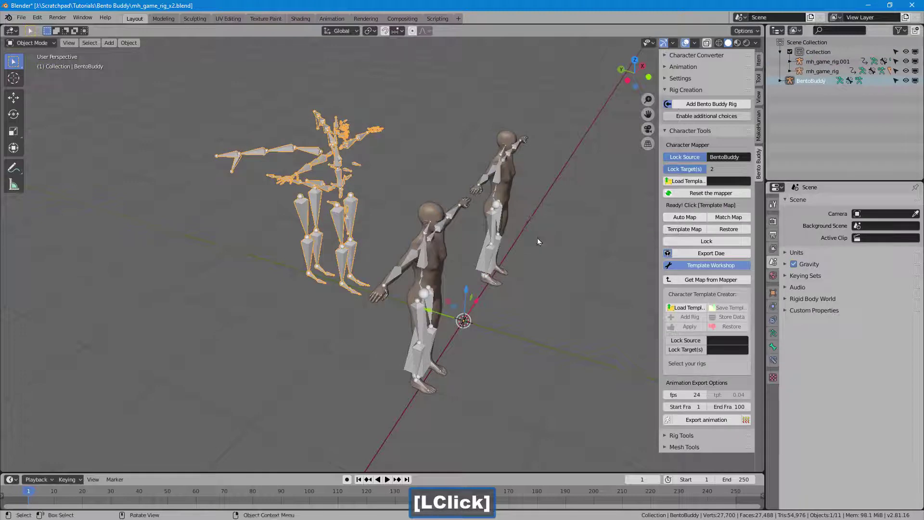
Run Auto Map to map the BentoBuddy rig onto both locked character rigs
{"action": "middle_click_drag", "start_coordinate": [537, 238], "coordinate": [515, 244]}
{"action": "left_click", "coordinate": [684, 217]}
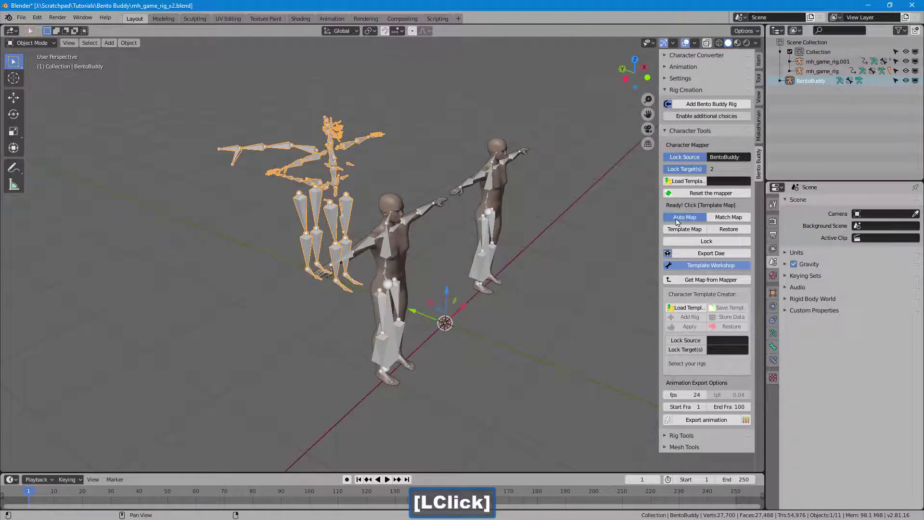
{"action": "middle_click_drag", "start_coordinate": [442, 231], "coordinate": [472, 230]}
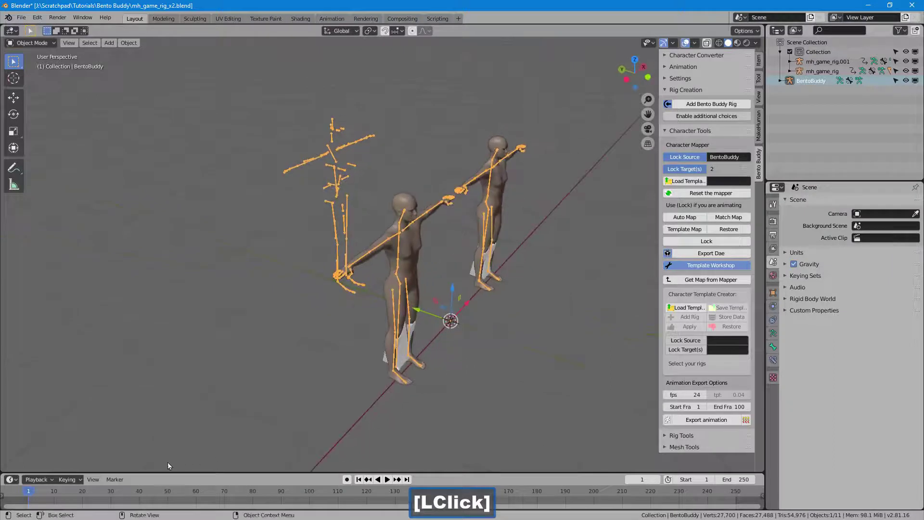
Scrub the timeline to check how the mapped characters animate, and return to the first frame
{"action": "left_click", "coordinate": [112, 492]}
{"action": "left_click_drag", "start_coordinate": [43, 495], "coordinate": [28, 496]}
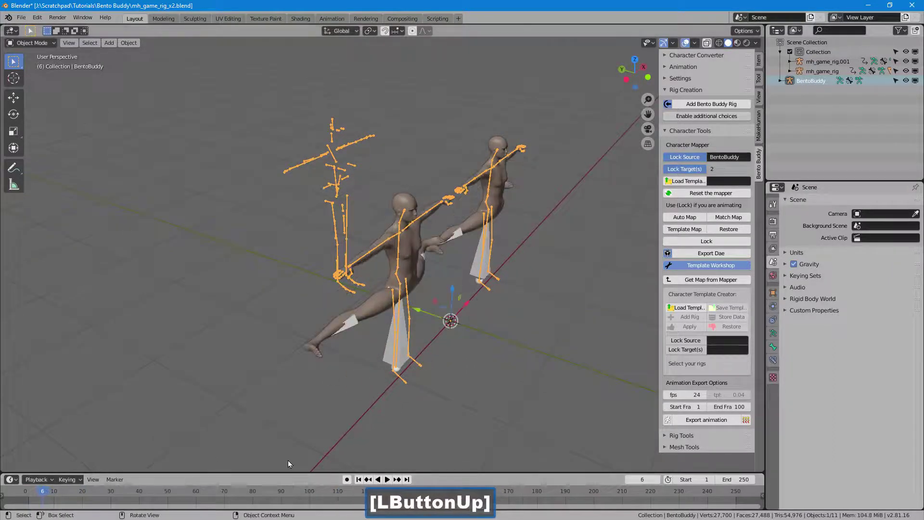
{"action": "left_click", "coordinate": [609, 359]}
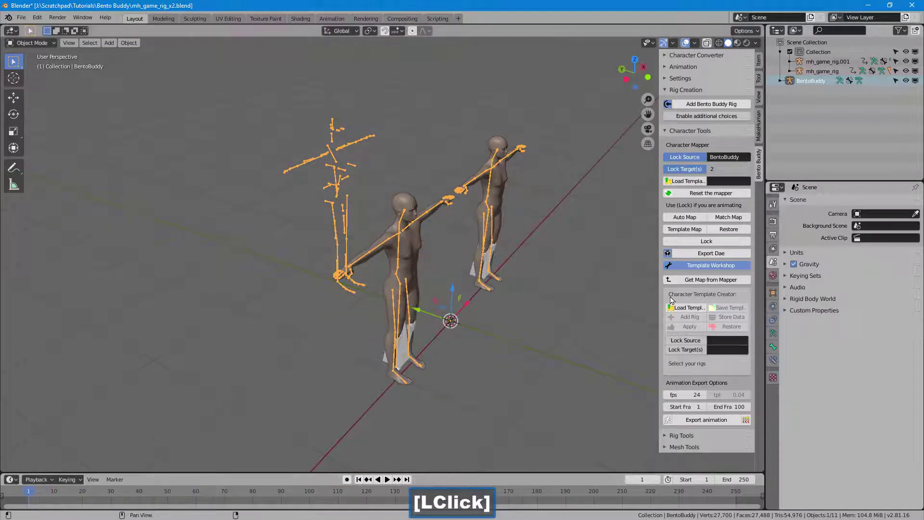
Lock the mapped rigs for animation in the Character Mapper, scrub to frame 23 to check the motion, and return to frame 1
{"action": "left_click", "coordinate": [706, 241]}
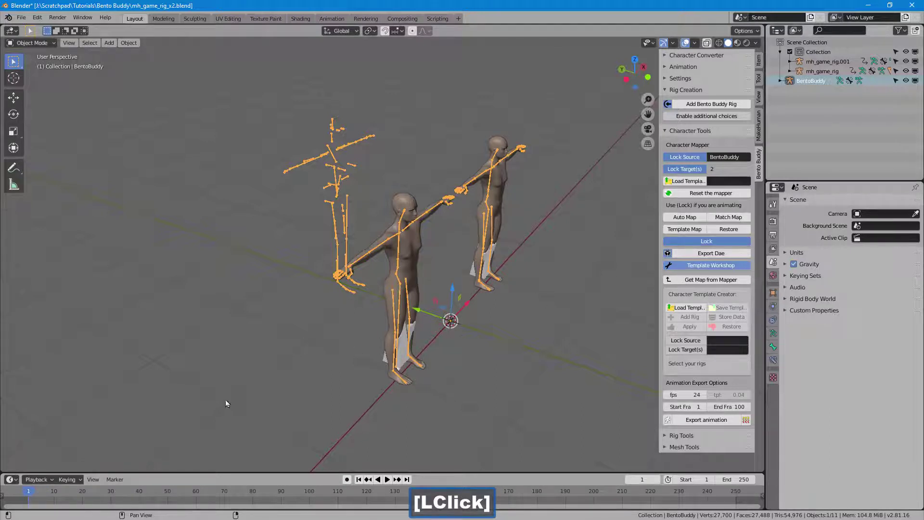
{"action": "left_click_drag", "start_coordinate": [56, 489], "coordinate": [90, 491]}
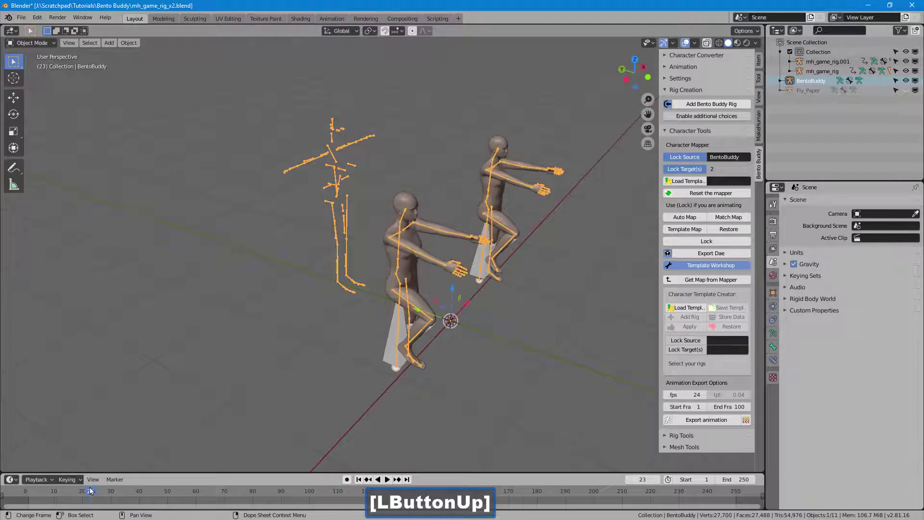
{"action": "left_click", "coordinate": [359, 478]}
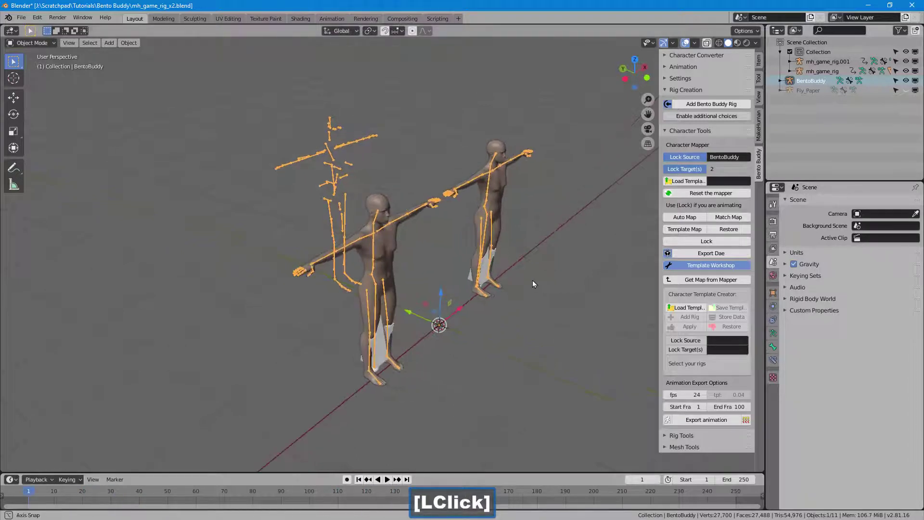
Get the map from the Character Mapper into the Template Workshop, and load a saved template in the Character Template Creator
{"action": "left_click", "coordinate": [742, 282]}
{"action": "middle_click_drag", "start_coordinate": [456, 251], "coordinate": [459, 249]}
{"action": "left_click", "coordinate": [687, 307]}
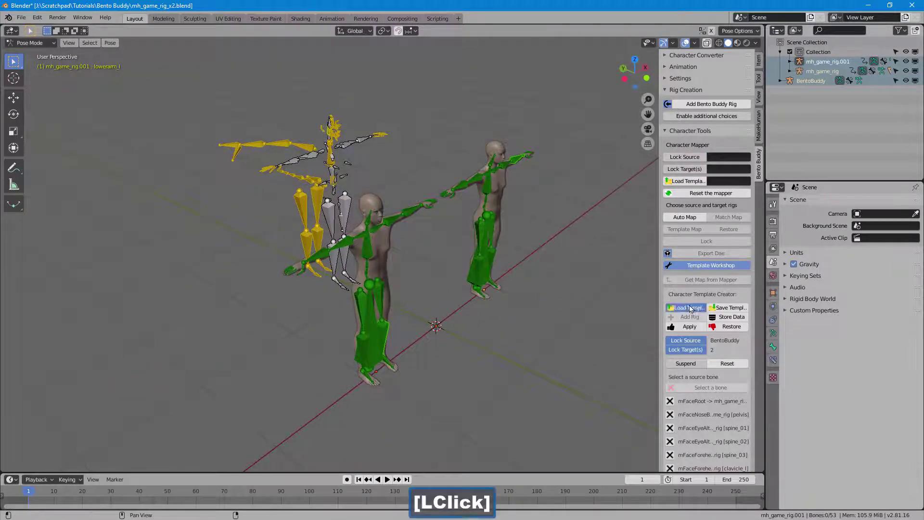
{"action": "double_click", "coordinate": [362, 72]}
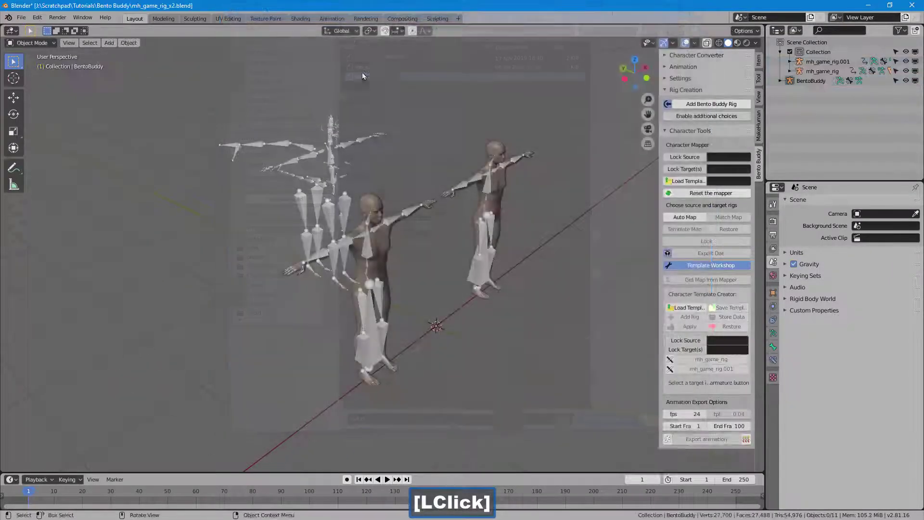
Lock the BentoBuddy rig as the source in the Character Template Creator
{"action": "middle_click_drag", "start_coordinate": [446, 291], "coordinate": [475, 276], "text": "shift"}
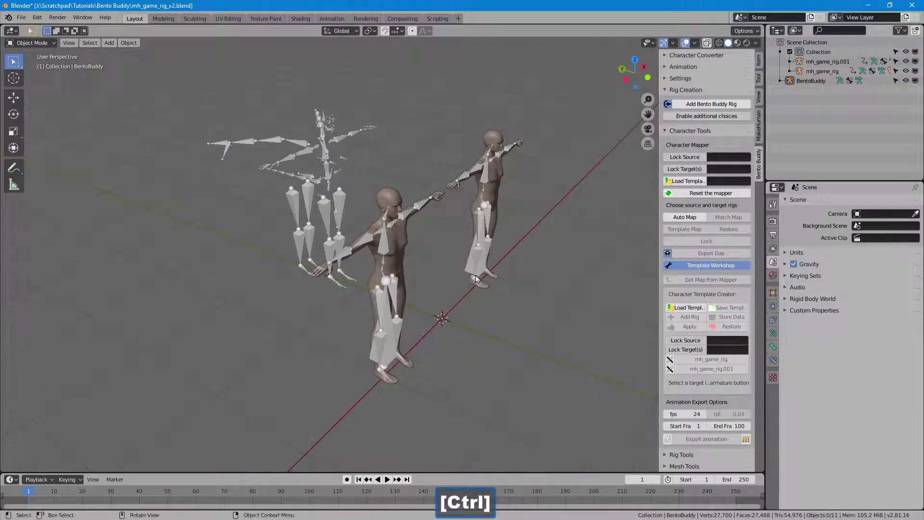
{"action": "left_click", "coordinate": [323, 179]}
{"action": "left_click", "coordinate": [683, 340]}
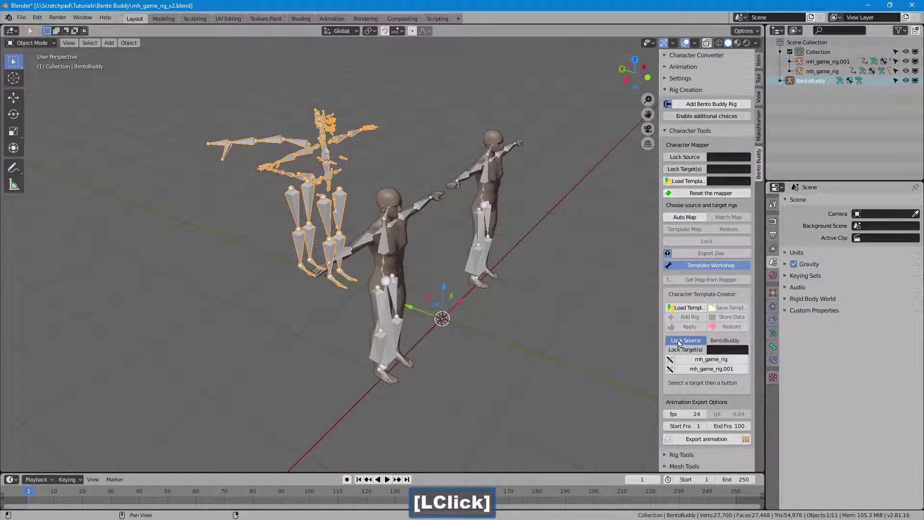
Assign the nearer character's rig to mh_game_rig and the farther one to mh_game_rig.001 in the Character Template Creator
{"action": "middle_click_drag", "start_coordinate": [563, 336], "coordinate": [531, 333]}
{"action": "left_click", "coordinate": [418, 323]}
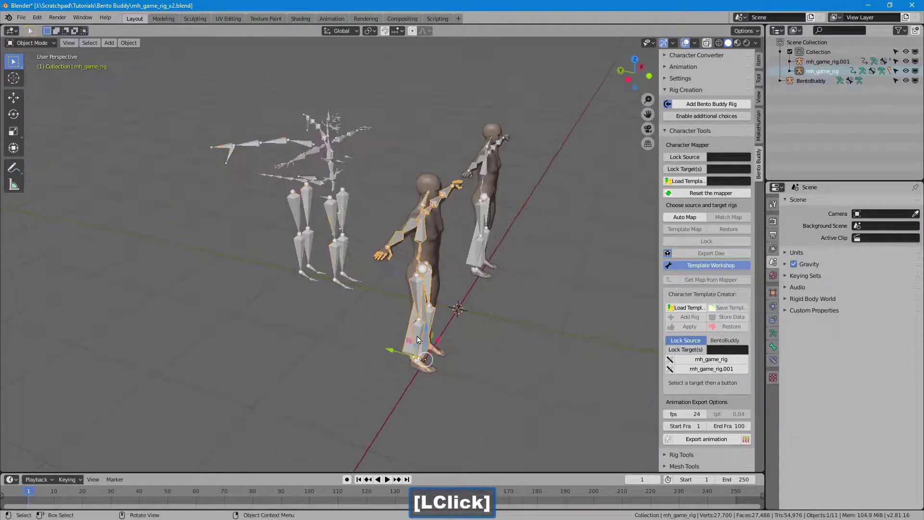
{"action": "left_click", "coordinate": [480, 239]}
{"action": "left_click", "coordinate": [693, 360]}
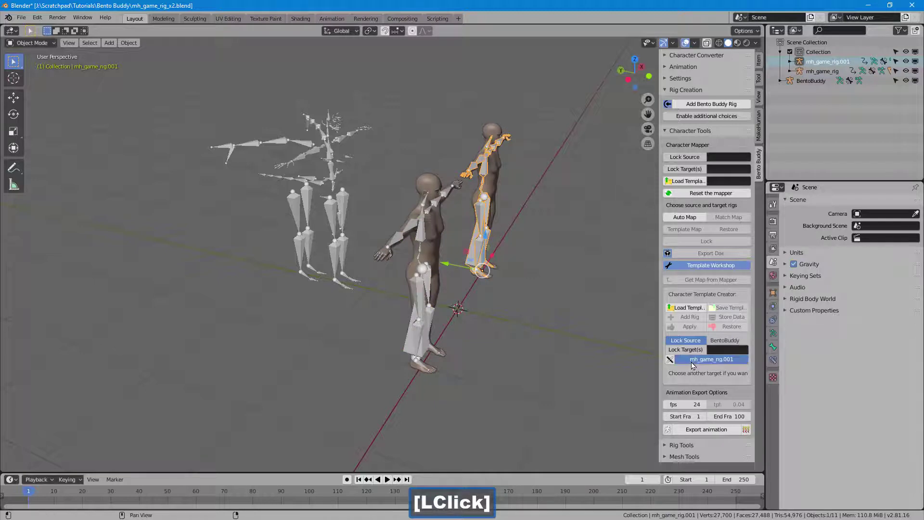
Scrub the timeline to frame 13 to check the template's mapped rigs in motion, and return to the first frame
{"action": "middle_click_drag", "start_coordinate": [534, 253], "coordinate": [492, 216]}
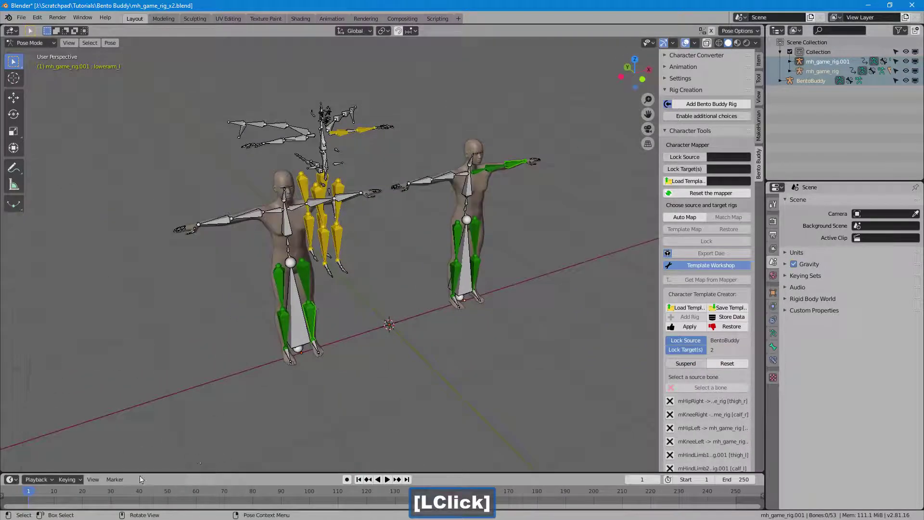
{"action": "left_click_drag", "start_coordinate": [83, 490], "coordinate": [64, 490]}
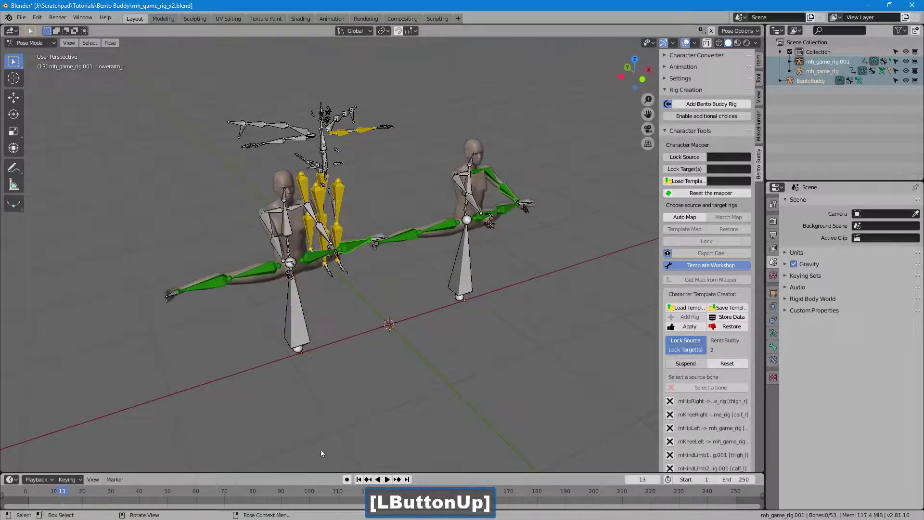
{"action": "left_click", "coordinate": [359, 479]}
Remove the listed bone mappings one by one down to the mElbowLeft entry, and reset the Character Template Creator
{"action": "scroll", "coordinate": [357, 290], "scroll_direction": "down", "scroll_amount": 1}
{"action": "mouse_move", "coordinate": [348, 275]}
{"action": "middle_mouse_down"}
{"action": "mouse_move", "coordinate": [364, 293]}
{"action": "mouse_move", "coordinate": [356, 275]}
{"action": "middle_mouse_up"}
{"action": "middle_click_drag", "start_coordinate": [418, 327], "coordinate": [409, 298], "text": "shift"}
{"action": "left_click", "coordinate": [670, 400]}
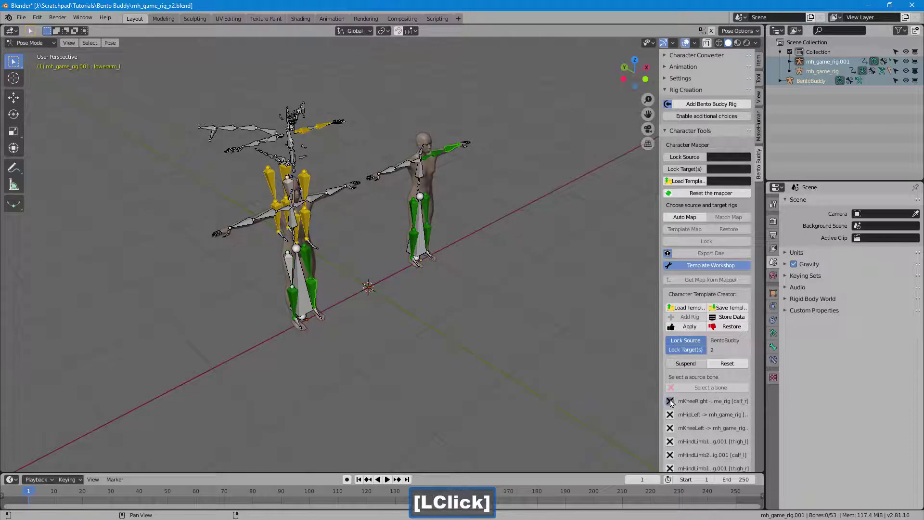
{"action": "left_click", "coordinate": [670, 400]}
{"action": "left_click", "coordinate": [670, 401]}
{"action": "left_click", "coordinate": [670, 401]}
{"action": "left_click", "coordinate": [671, 400]}
{"action": "left_click", "coordinate": [670, 400]}
{"action": "left_click", "coordinate": [670, 401]}
{"action": "left_click", "coordinate": [670, 400]}
{"action": "left_click", "coordinate": [670, 401]}
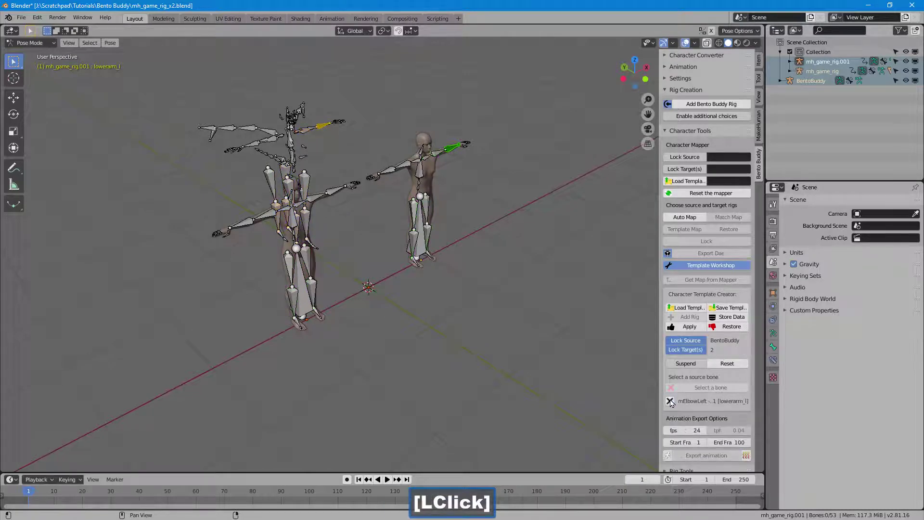
{"action": "middle_click_drag", "start_coordinate": [460, 262], "coordinate": [509, 293], "text": "shift"}
{"action": "left_click", "coordinate": [727, 364]}
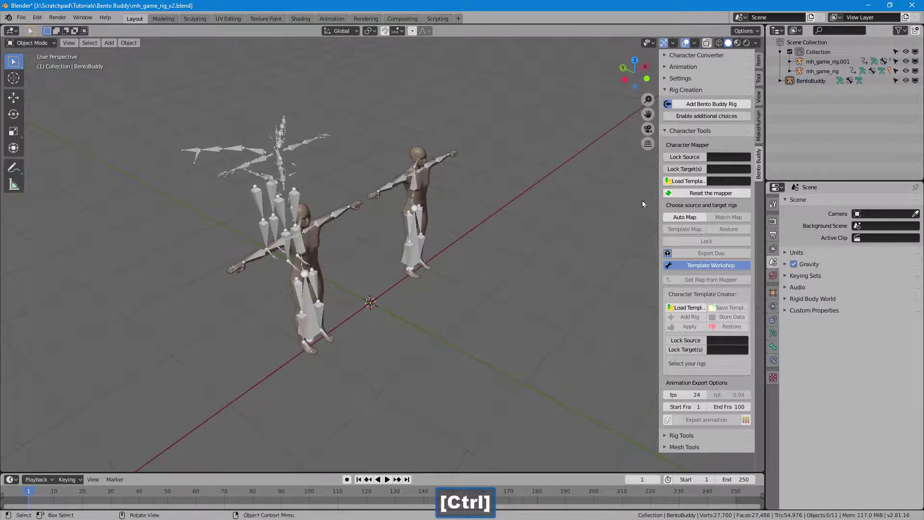
Lock the BentoBuddy rig as the Character Mapper's source and both character rigs as targets, and run Auto Map
{"action": "left_click", "coordinate": [269, 157]}
{"action": "left_click", "coordinate": [695, 158]}
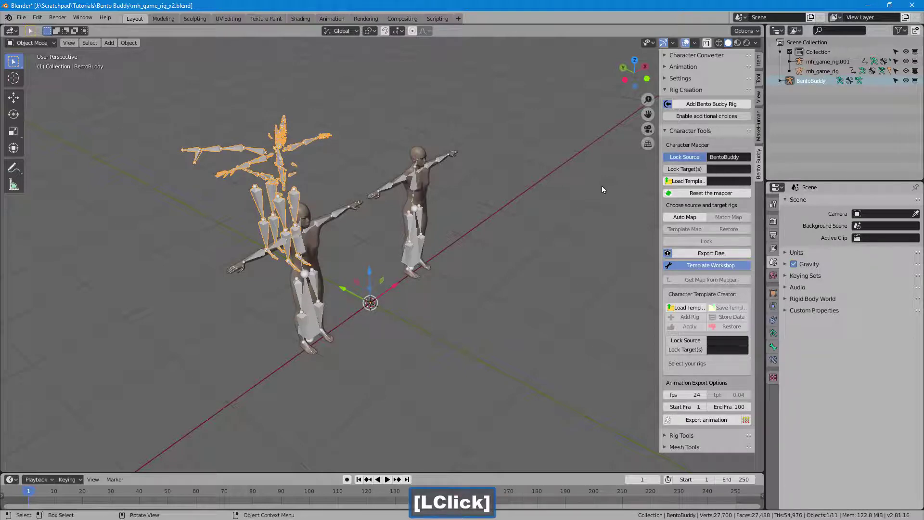
{"action": "middle_click_drag", "start_coordinate": [589, 188], "coordinate": [524, 202]}
{"action": "left_click_drag", "start_coordinate": [507, 159], "coordinate": [399, 259]}
{"action": "left_click", "coordinate": [677, 169]}
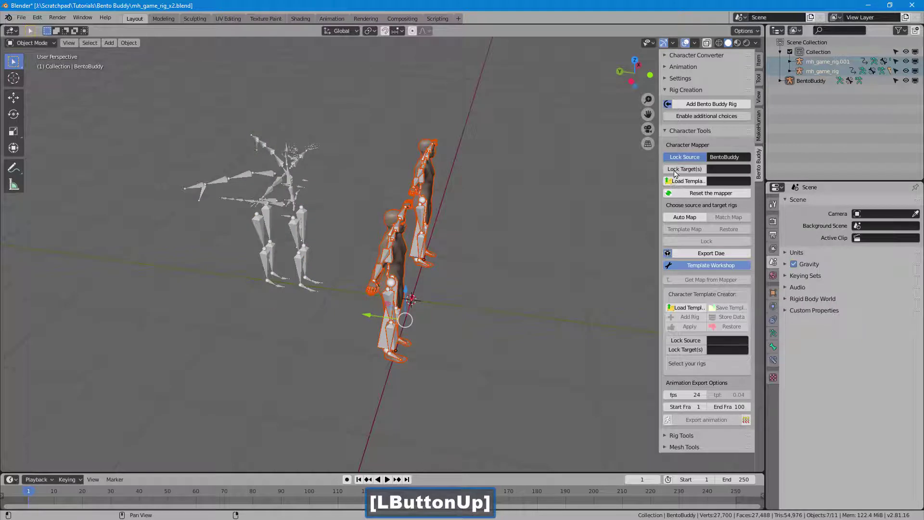
{"action": "middle_click_drag", "start_coordinate": [552, 200], "coordinate": [522, 201]}
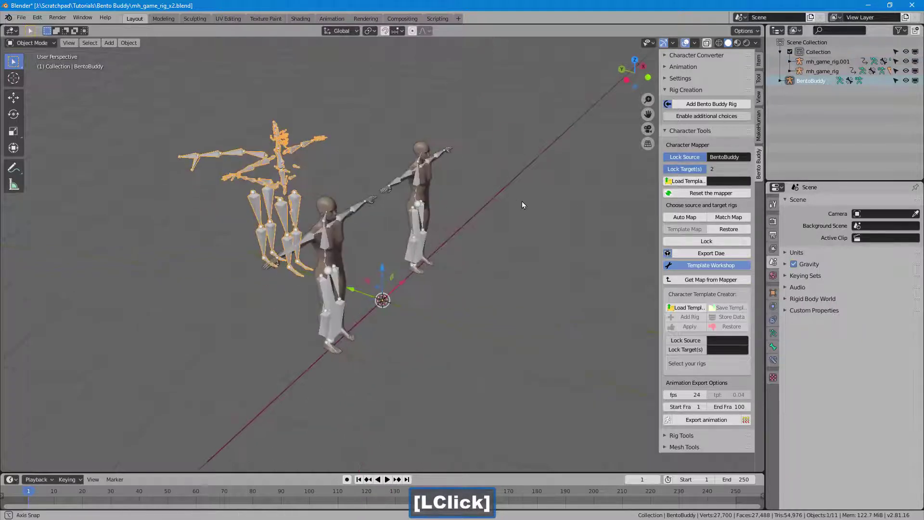
{"action": "left_click", "coordinate": [665, 220]}
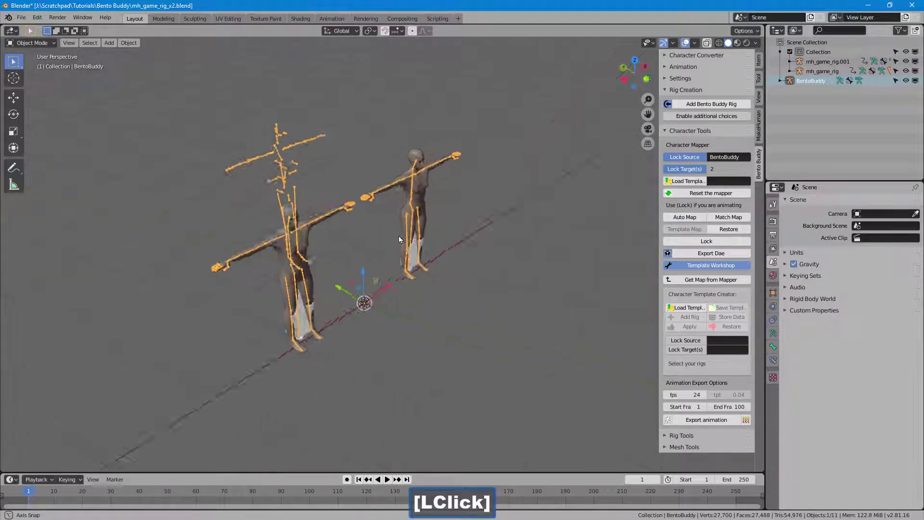
Load the saved template into the Character Mapper again and lock the BentoBuddy rig as its source
{"action": "left_click", "coordinate": [686, 181]}
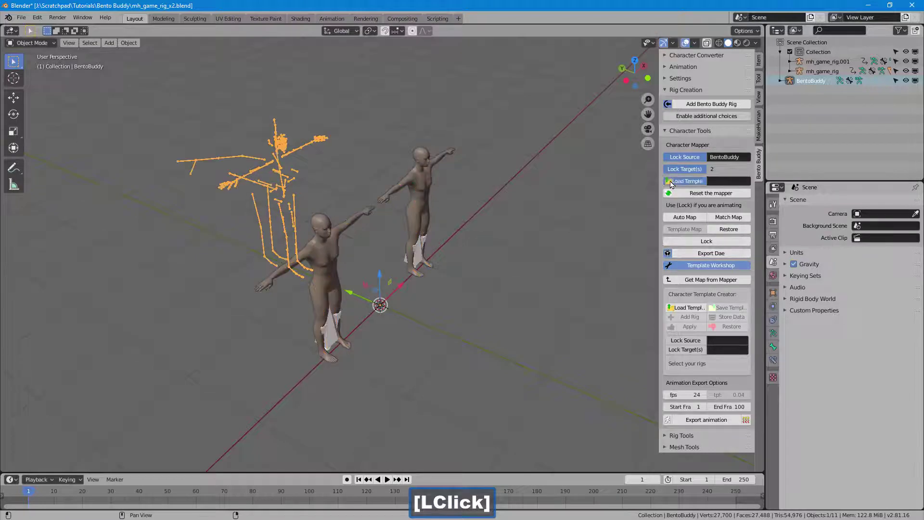
{"action": "double_click", "coordinate": [374, 63]}
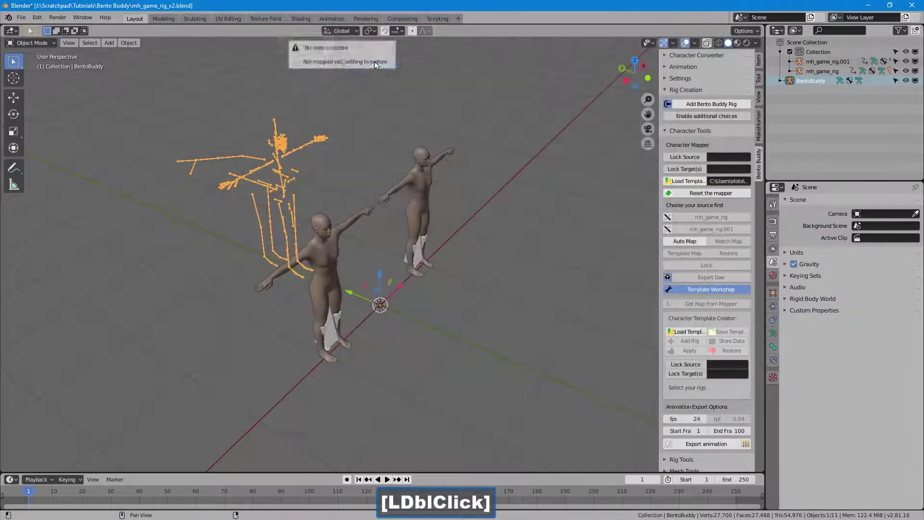
{"action": "middle_click_drag", "start_coordinate": [428, 178], "coordinate": [428, 160], "text": "ctrl"}
{"action": "middle_click_drag", "start_coordinate": [428, 160], "coordinate": [505, 177], "text": "shift"}
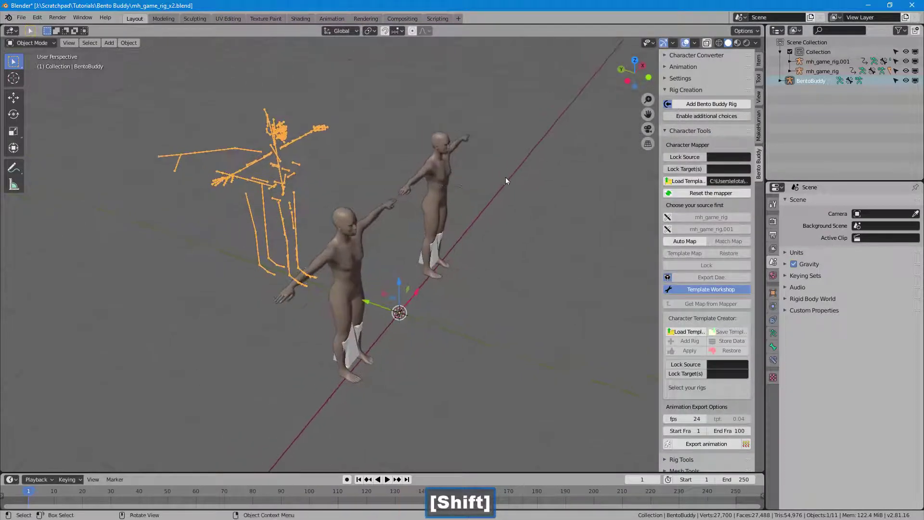
{"action": "left_click", "coordinate": [375, 172]}
{"action": "left_click", "coordinate": [294, 177]}
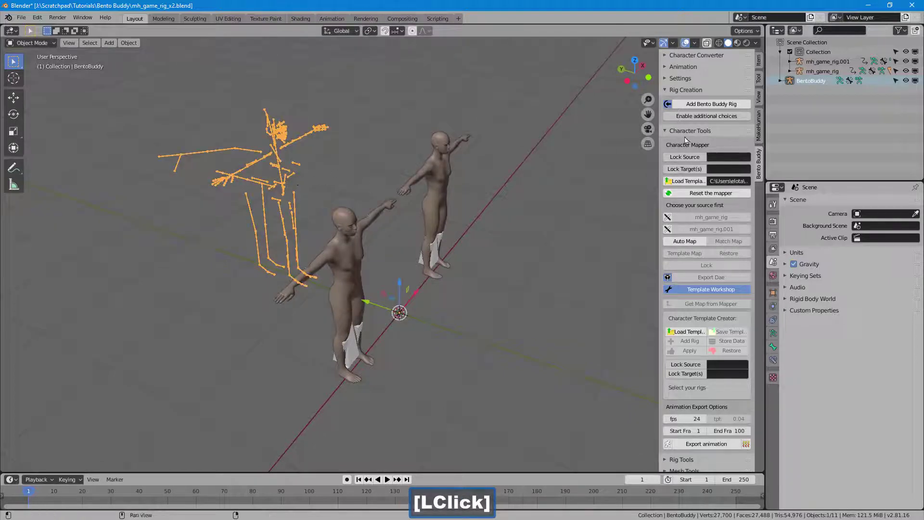
{"action": "left_click", "coordinate": [685, 157]}
{"action": "middle_click_drag", "start_coordinate": [598, 191], "coordinate": [580, 195]}
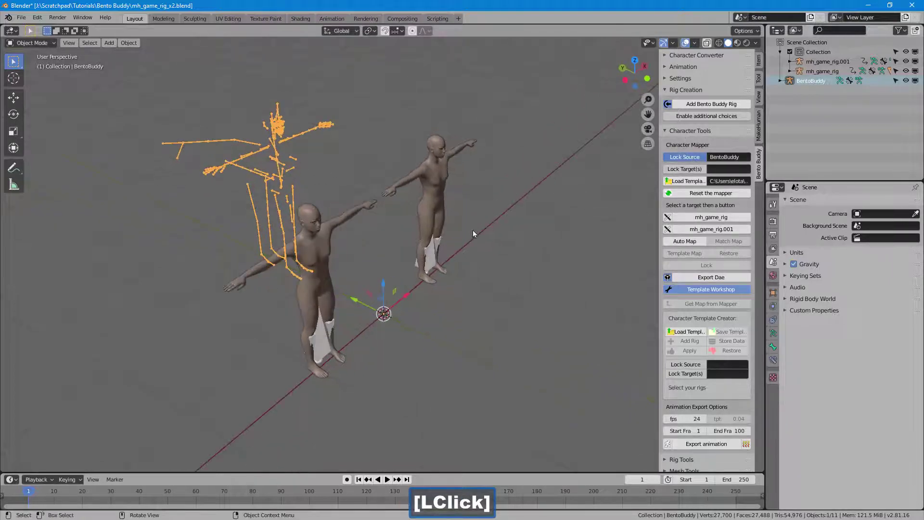
Assign the nearer character's rig to the Character Mapper's mh_game_rig target and the farther character's rig to mh_game_rig.001
{"action": "left_click", "coordinate": [325, 350]}
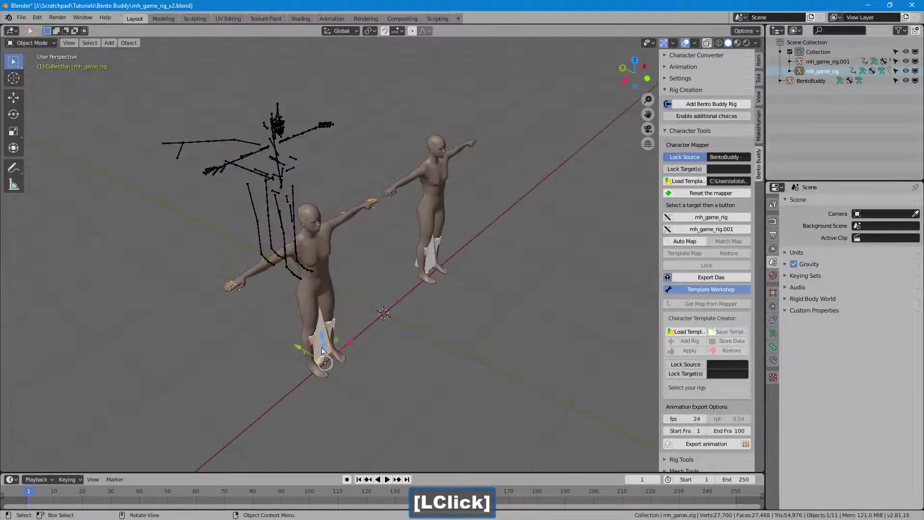
{"action": "left_click", "coordinate": [679, 219]}
{"action": "left_click", "coordinate": [433, 259]}
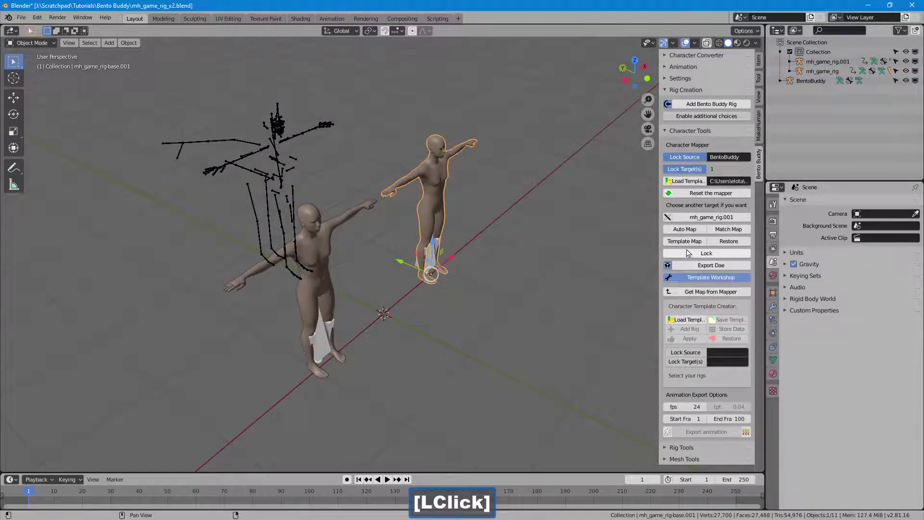
{"action": "left_click", "coordinate": [683, 220]}
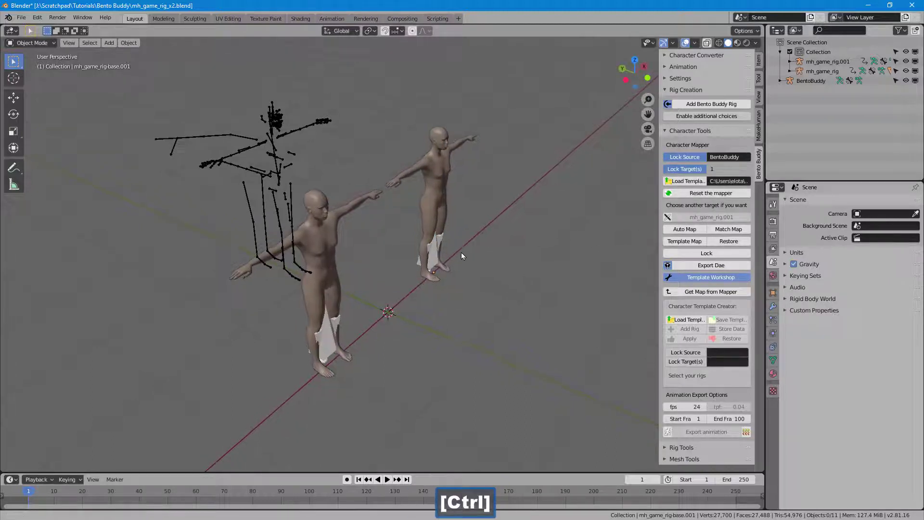
{"action": "left_click", "coordinate": [439, 266]}
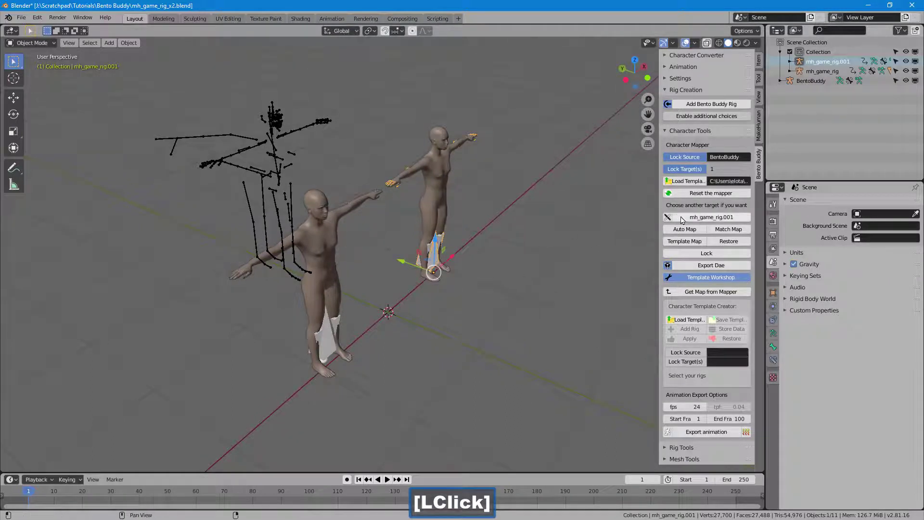
{"action": "left_click", "coordinate": [708, 217]}
Run Template Map on both character rigs and scrub the timeline to check how they follow the animation
{"action": "middle_click_drag", "start_coordinate": [471, 234], "coordinate": [548, 226]}
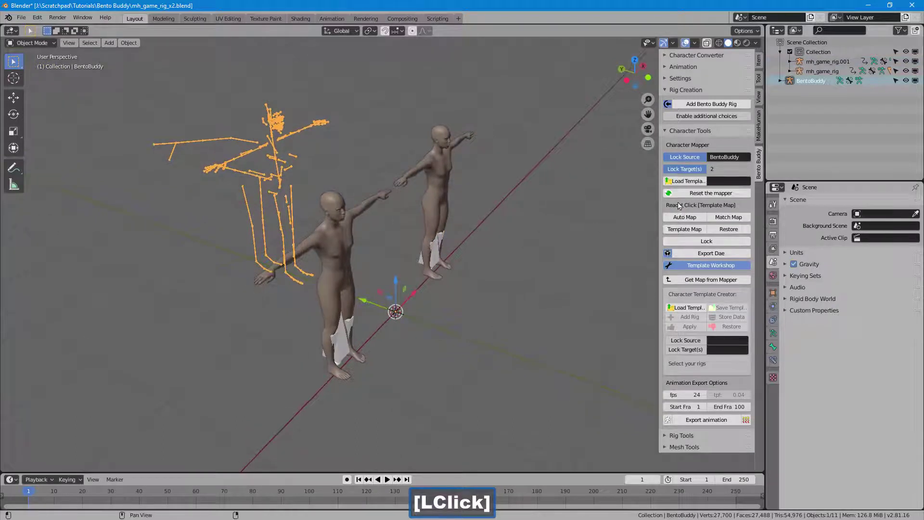
{"action": "left_click", "coordinate": [684, 229]}
{"action": "middle_click_drag", "start_coordinate": [610, 245], "coordinate": [491, 250]}
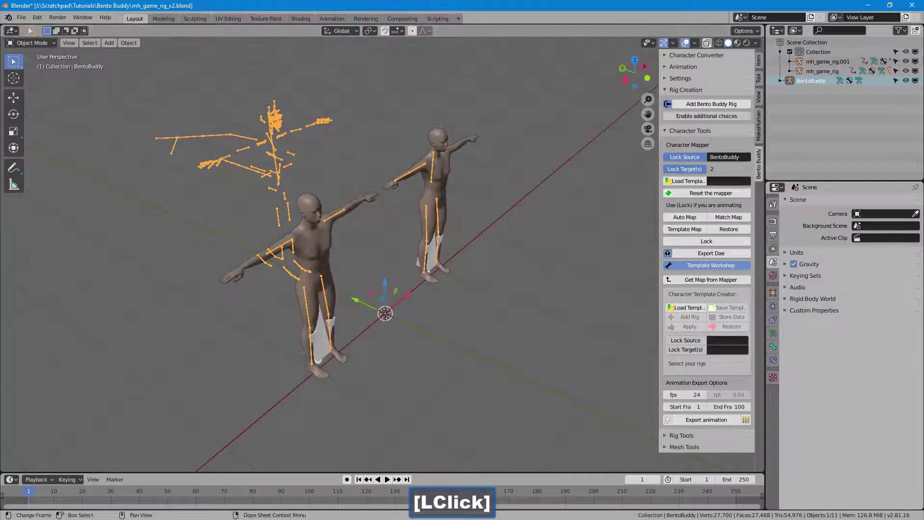
{"action": "key", "text": "space"}
{"action": "left_click", "coordinate": [191, 485]}
{"action": "left_click_drag", "start_coordinate": [191, 484], "coordinate": [90, 487]}
Lock the template-mapped rigs for animation and scrub the timeline to frame 3 to check the characters' motion
{"action": "left_click", "coordinate": [687, 241]}
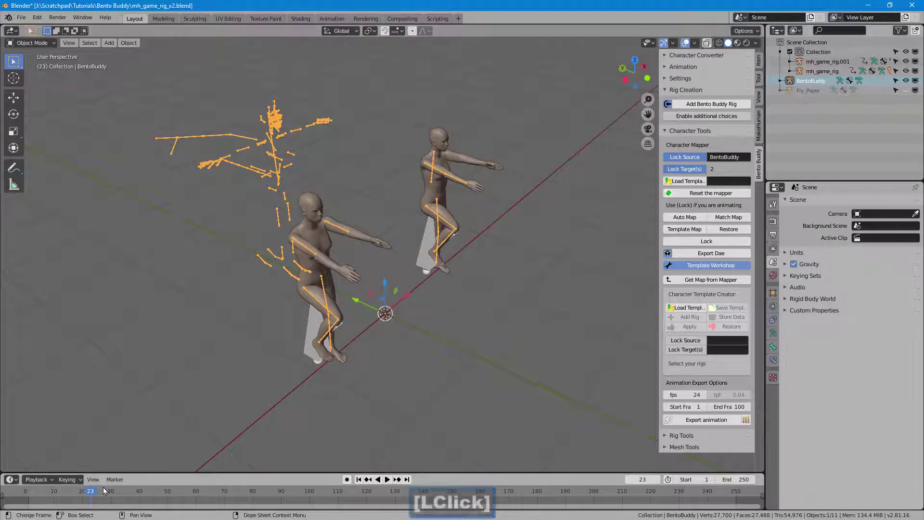
{"action": "left_click_drag", "start_coordinate": [103, 487], "coordinate": [34, 492]}
{"action": "middle_click_drag", "start_coordinate": [311, 204], "coordinate": [329, 217]}
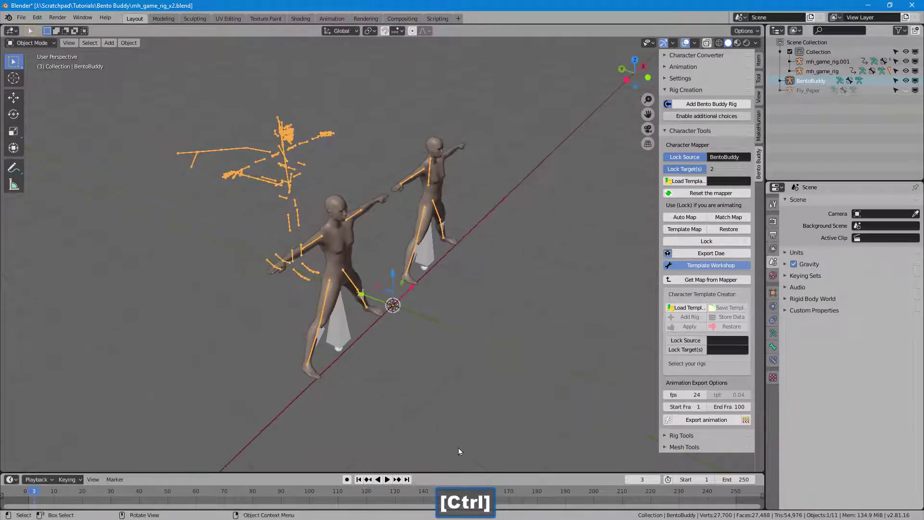